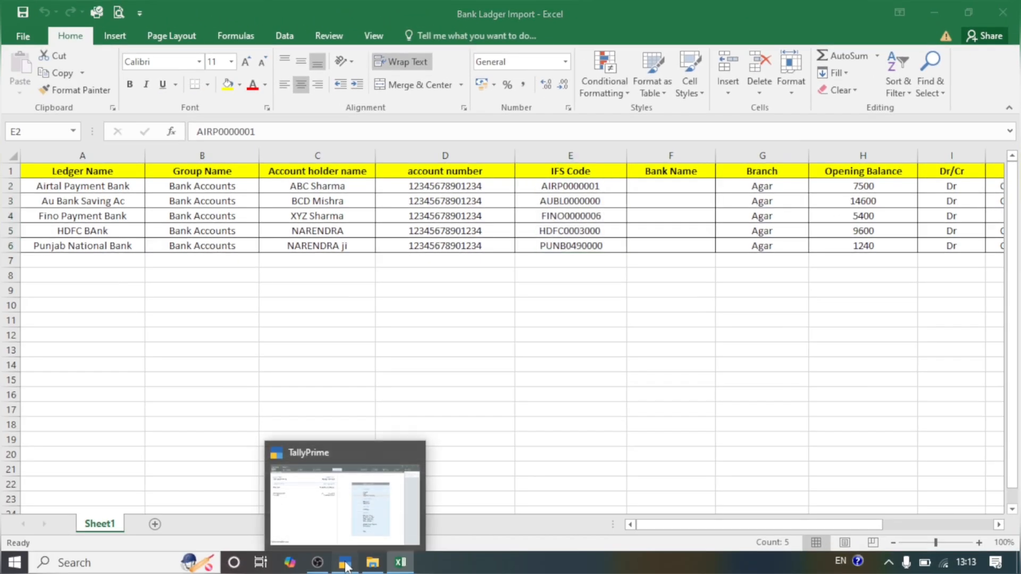
Step: Review the ledger names and column headings in the Bank Ladger Import worksheet in Excel
left_click(346, 565)
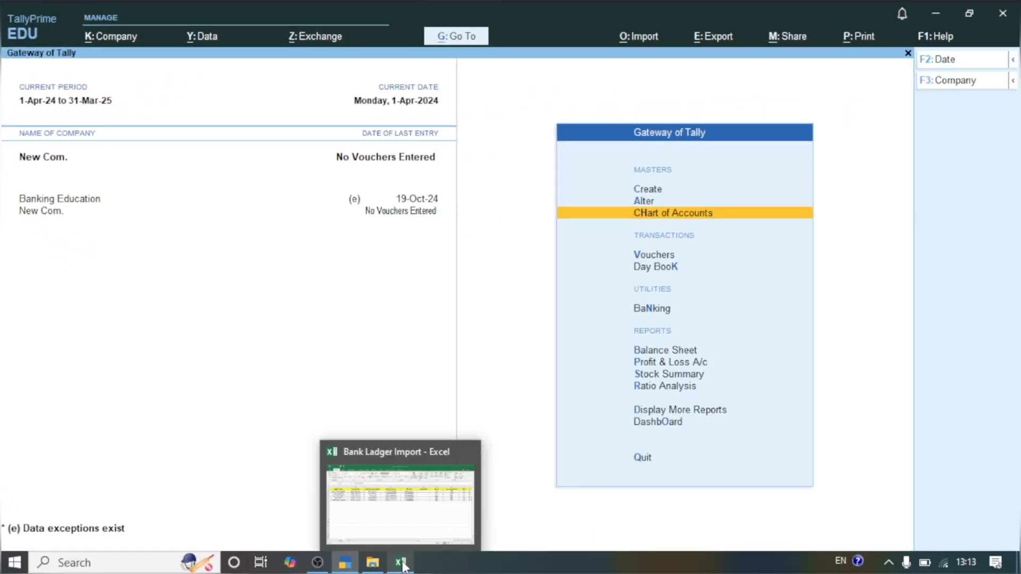
left_click(401, 562)
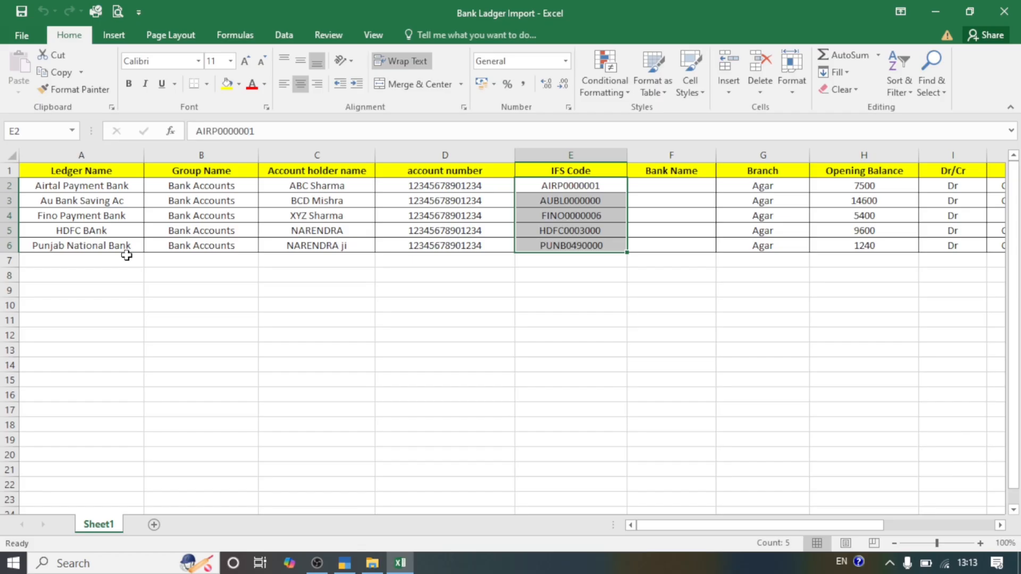
left_click(169, 294)
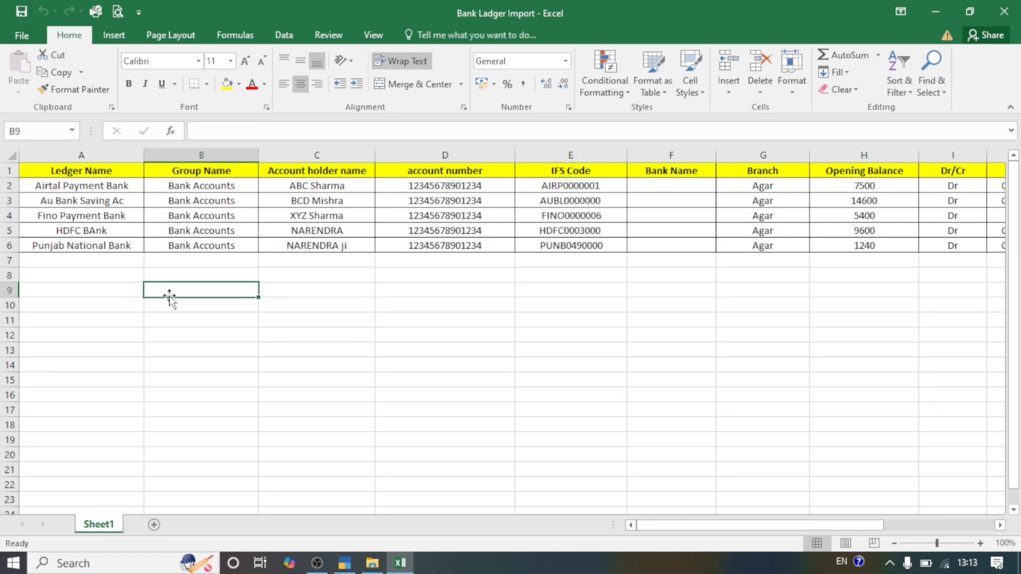
double_click(82, 185)
left_click_drag(81, 185, 96, 213)
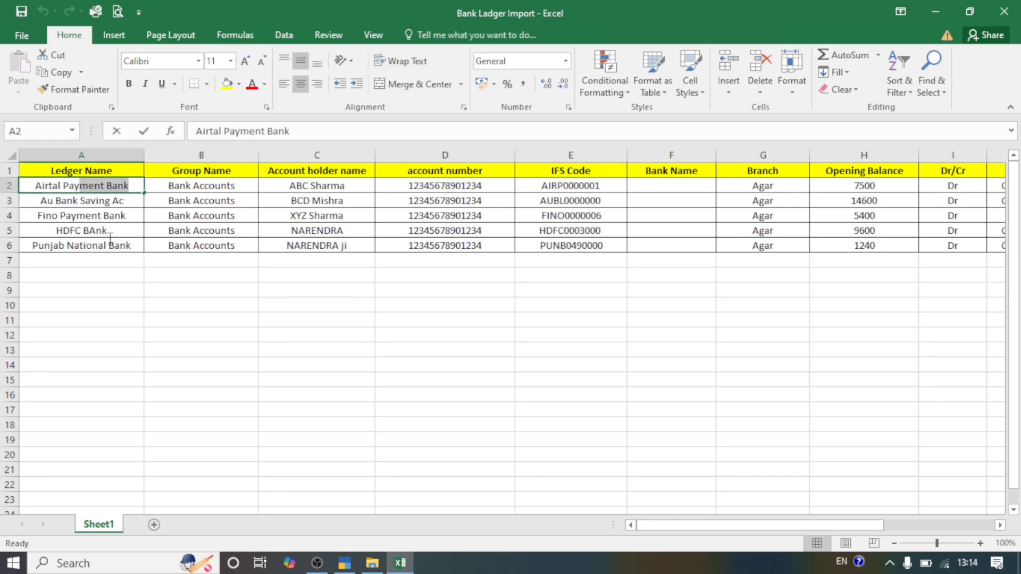
left_click(161, 269)
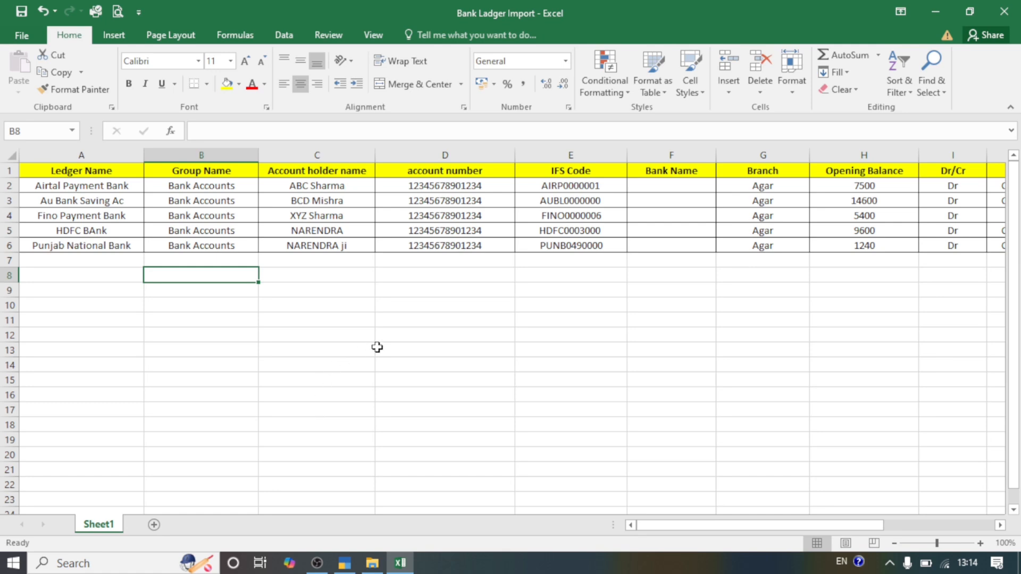
left_click_drag(81, 170, 81, 231)
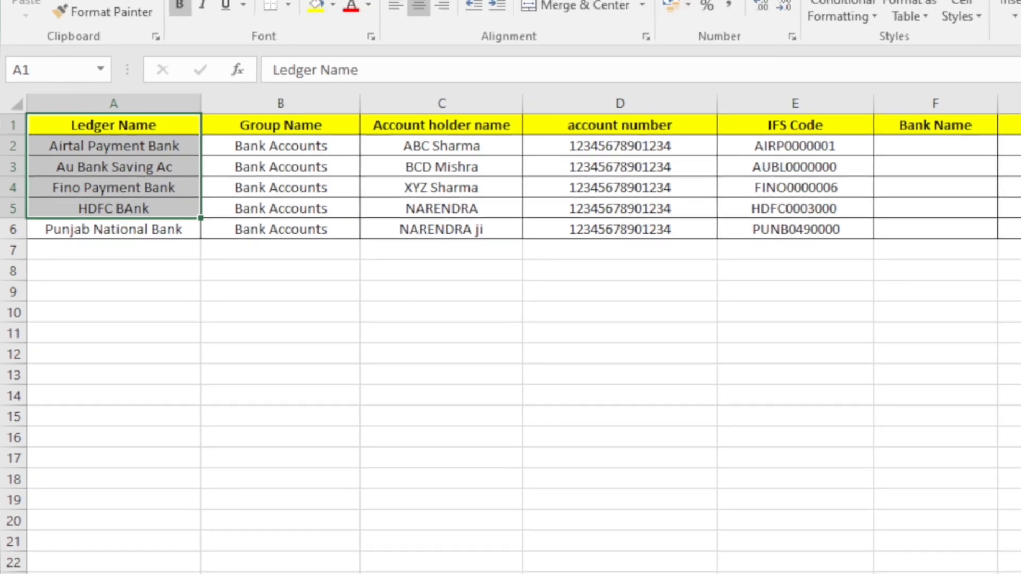
Step: Switch to TallyPrime and start creating an Excel import mapping template for masters
mouse_move(345, 562)
left_click(409, 505)
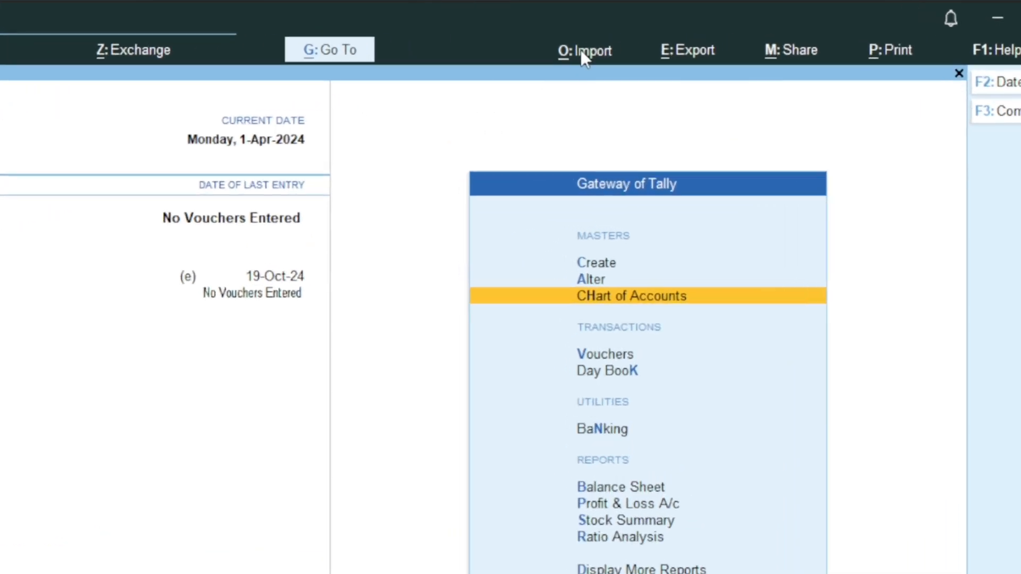
left_click(638, 37)
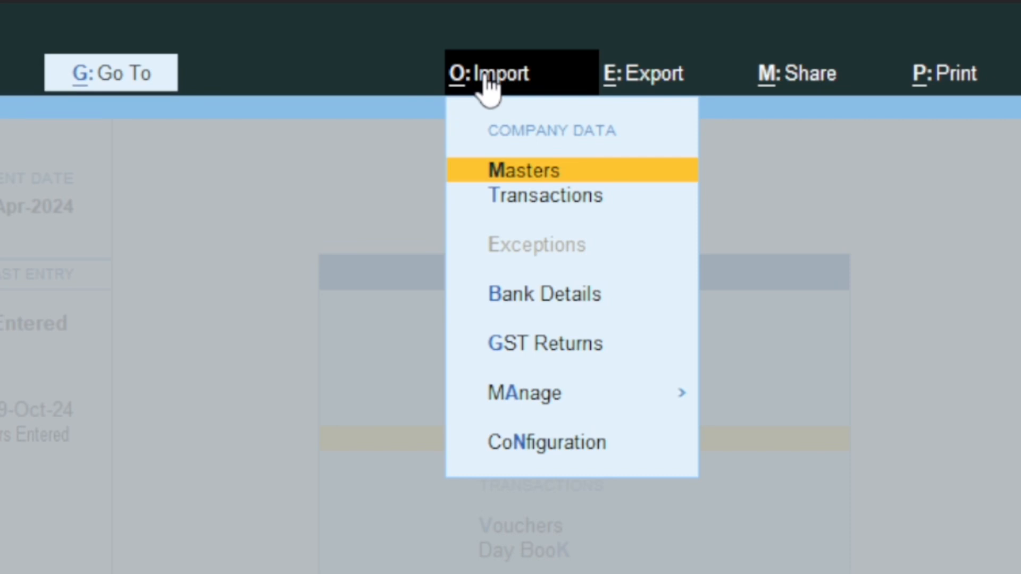
left_click(545, 387)
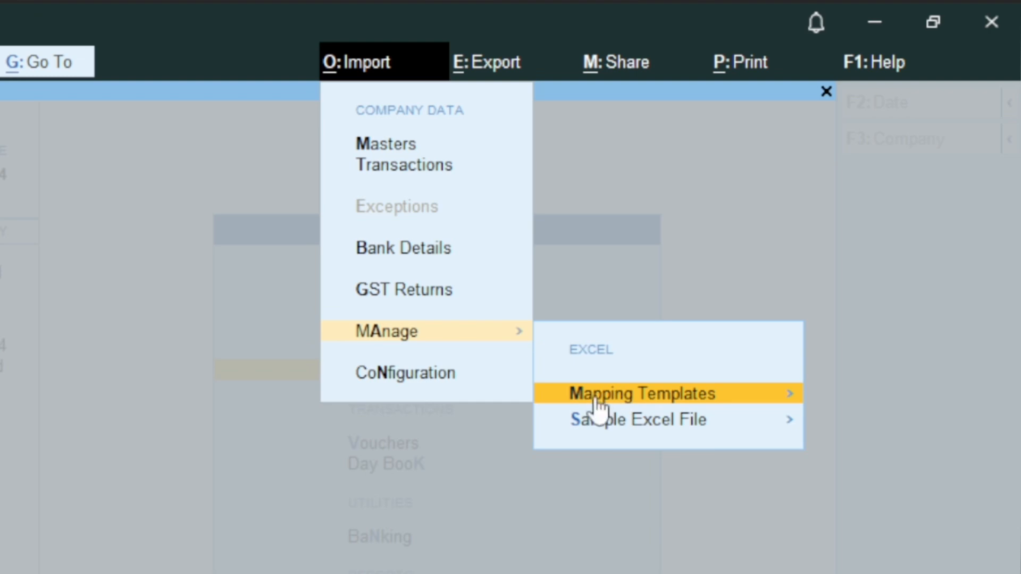
left_click(641, 393)
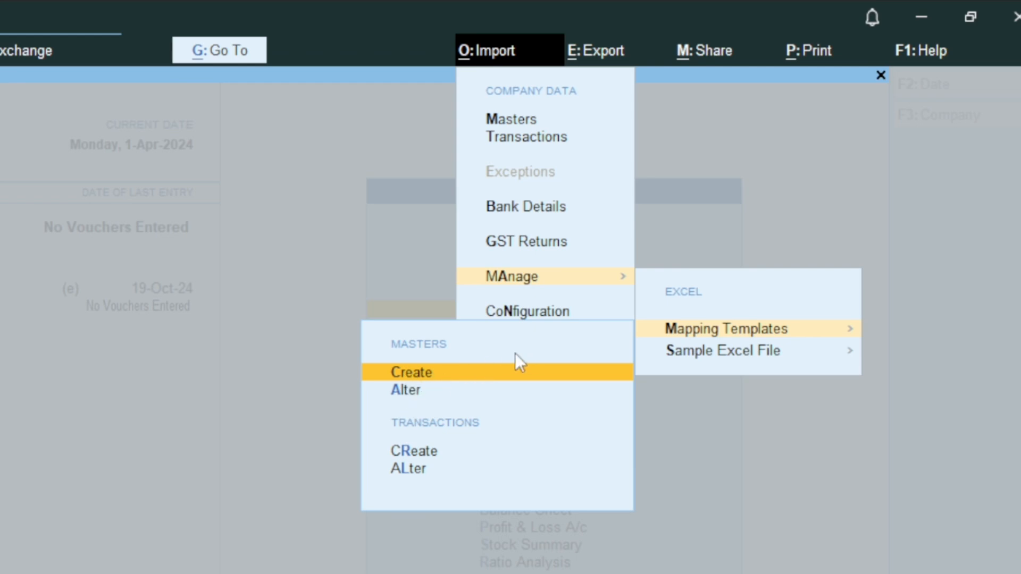
left_click(420, 374)
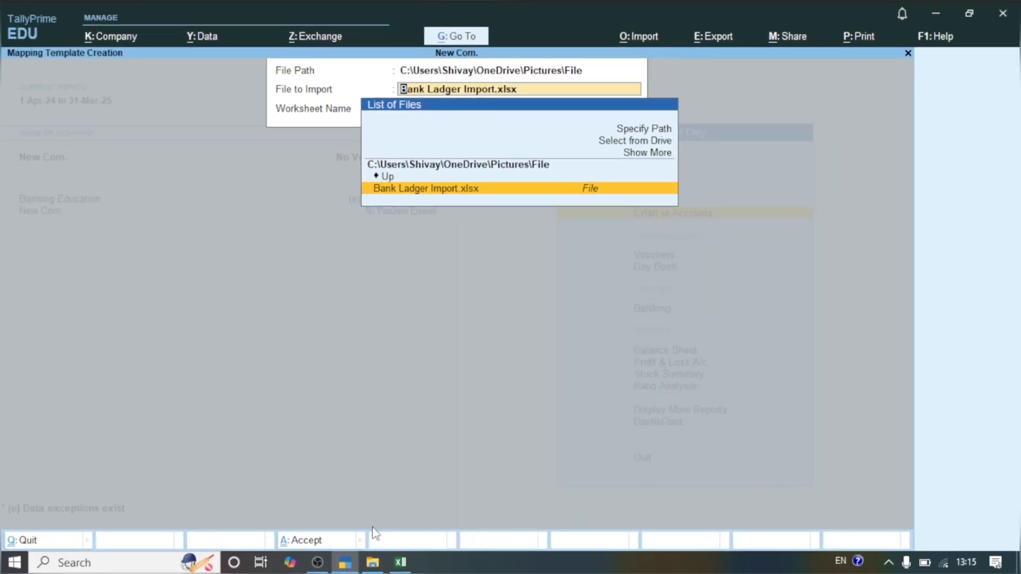
Step: Switch to File Explorer and copy the full path of the Pictures\File folder holding the Bank Ladger Import workbook
mouse_move(374, 554)
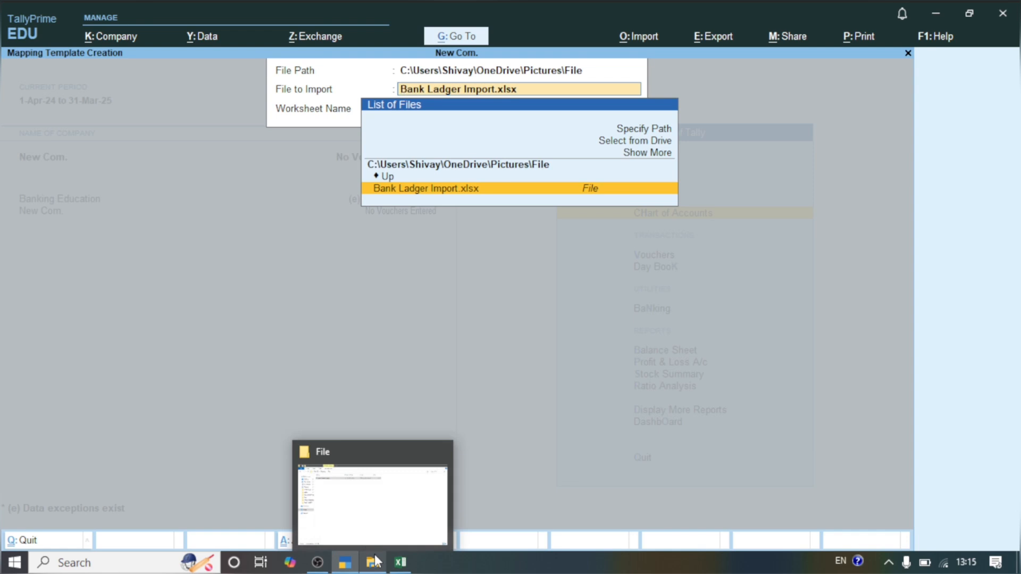
left_click(366, 502)
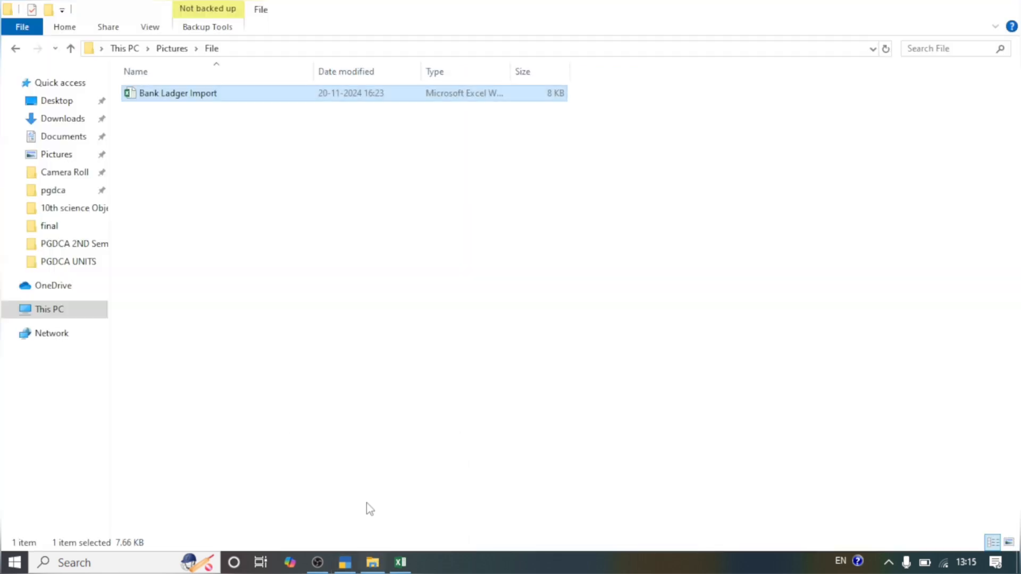
left_click(256, 47)
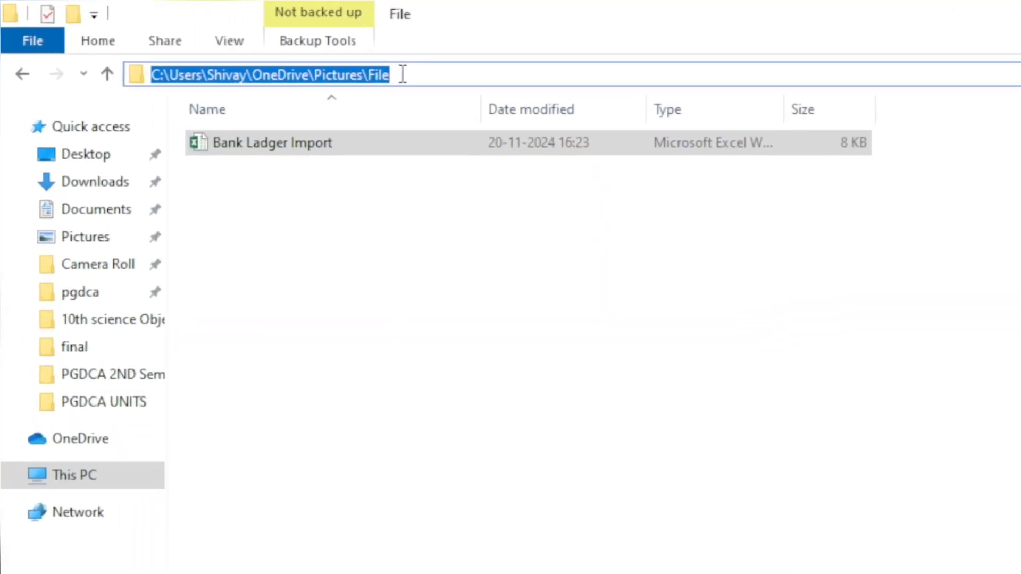
left_click(262, 48)
key("ctrl+a")
key("ctrl+c")
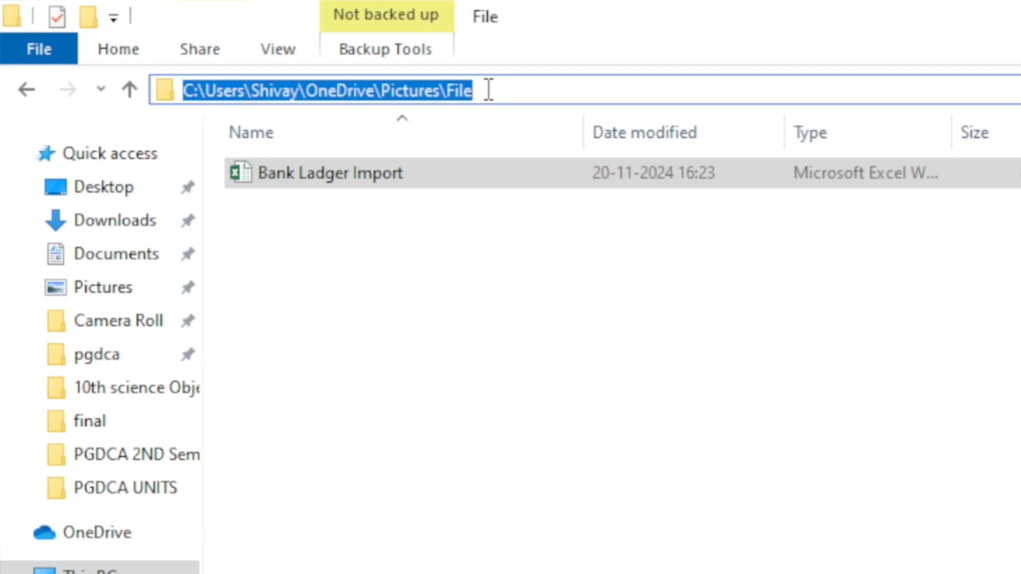
key("Escape")
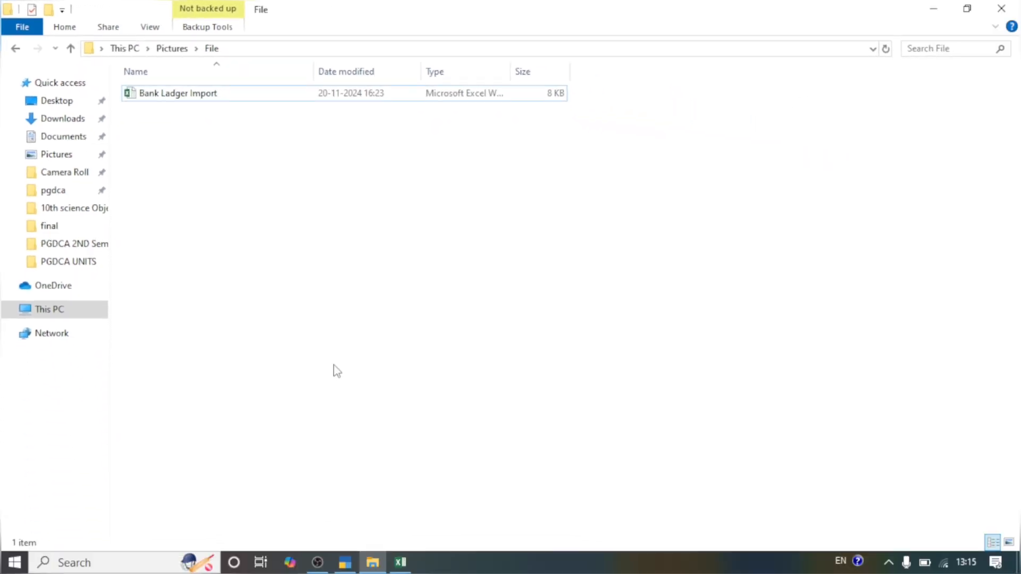
Step: Return to TallyPrime and specify the copied Pictures\File folder path as the import file path
left_click(345, 563)
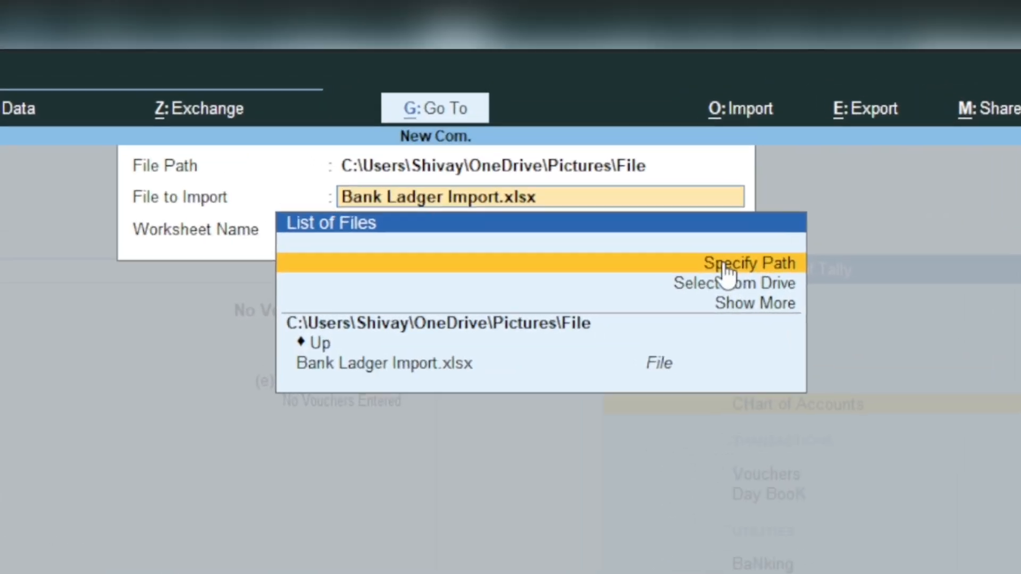
left_click(628, 131)
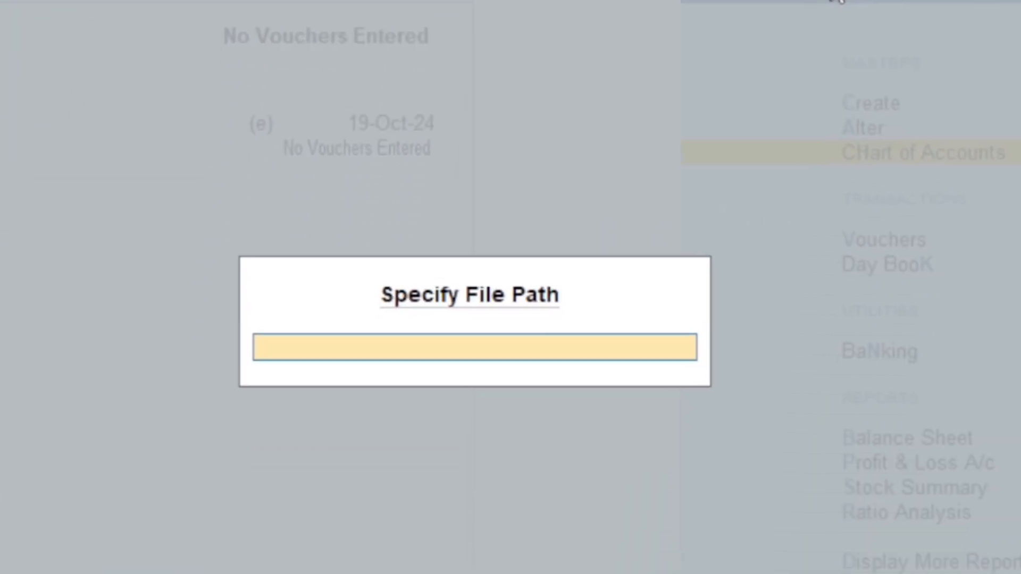
key("ctrl+v")
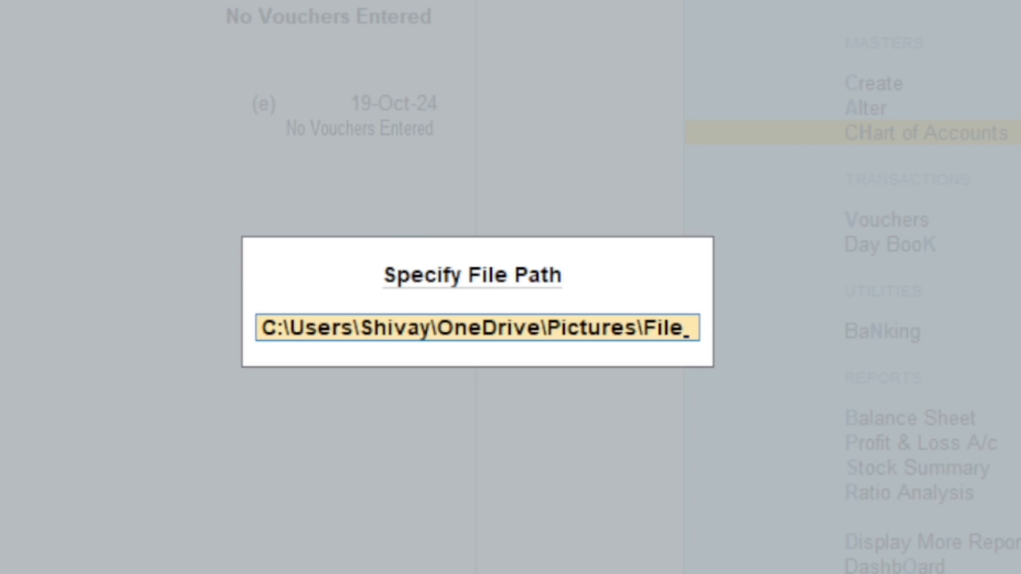
key("Return")
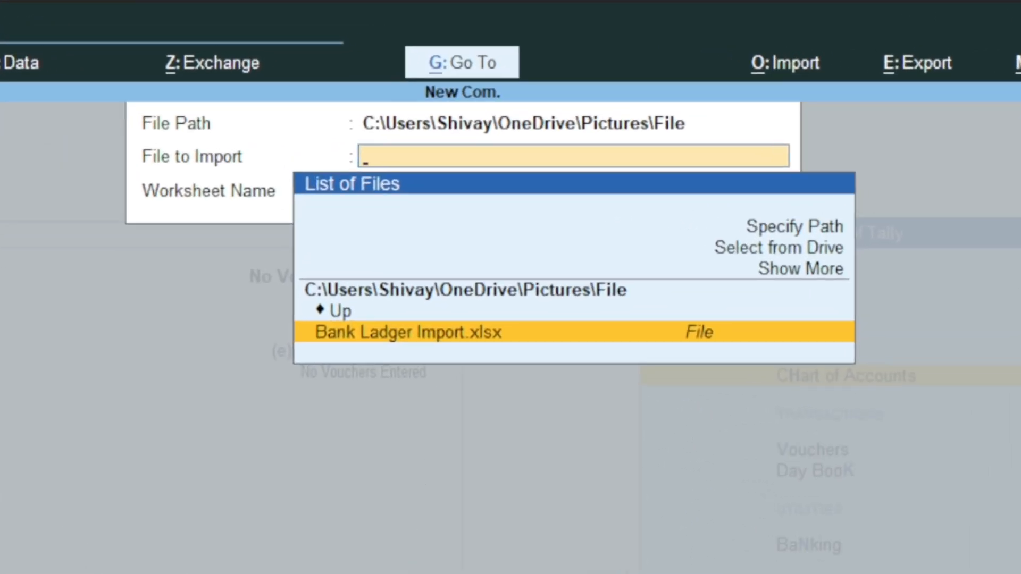
Step: Choose Bank Ladger Import.xlsx as the file to import and Sheet1 as its worksheet, checking the file and sheet in File Explorer and Excel
mouse_move(372, 563)
left_click(368, 534)
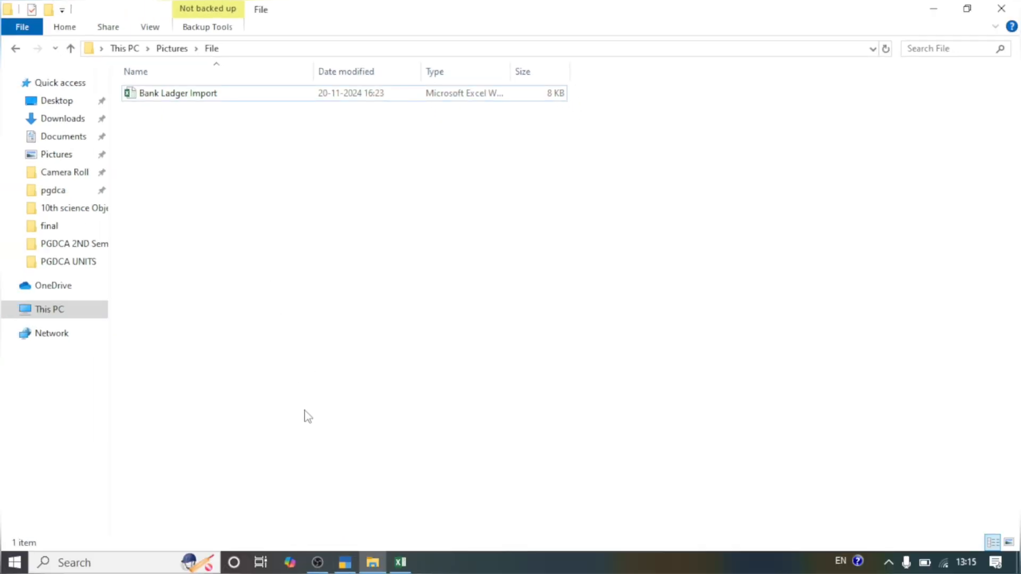
left_click(343, 562)
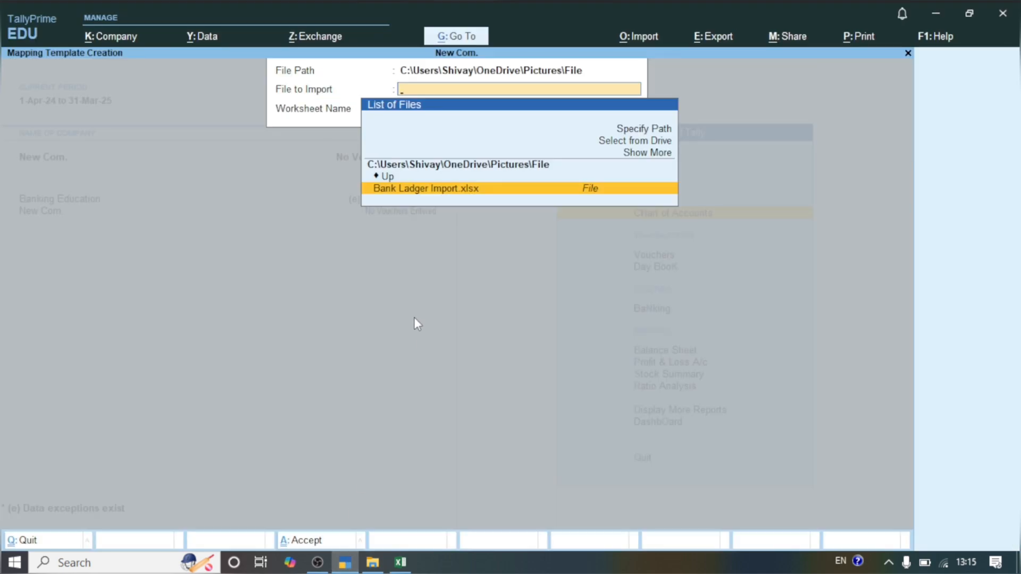
key("Return")
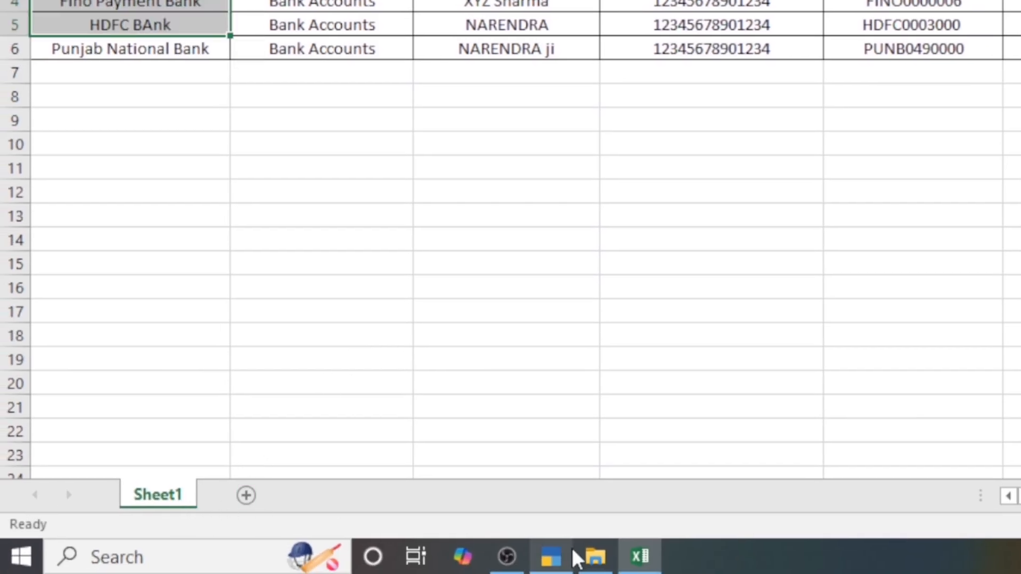
left_click(555, 559)
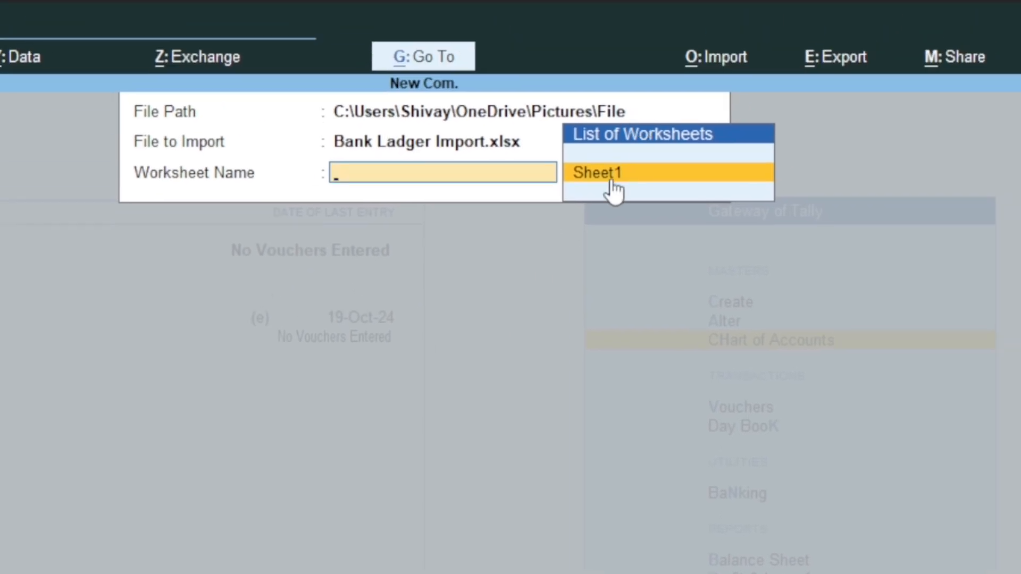
left_click(612, 184)
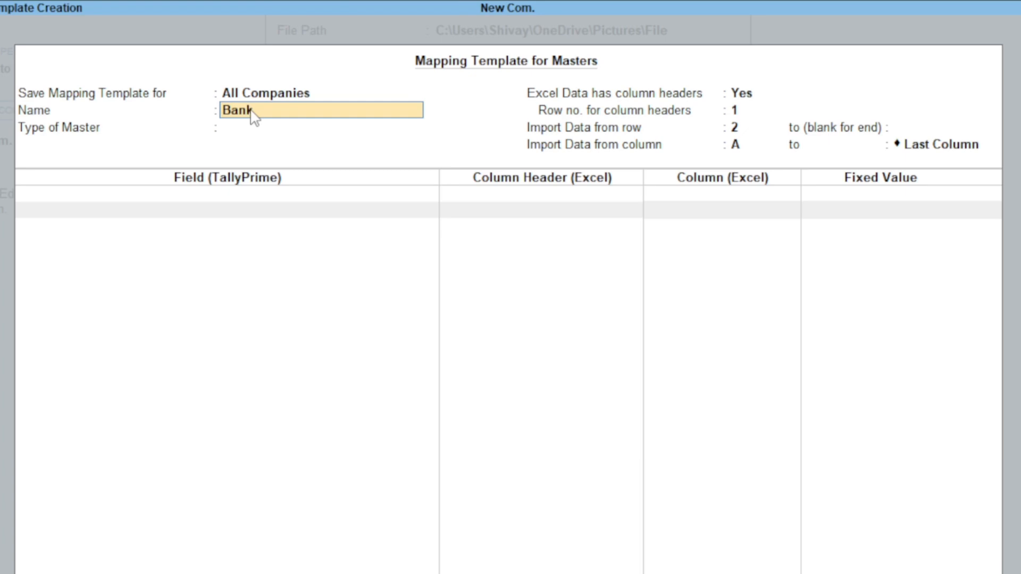
Step: Name the mapping template Banking Formet and set its type of master to Ledger
type("ing Formet")
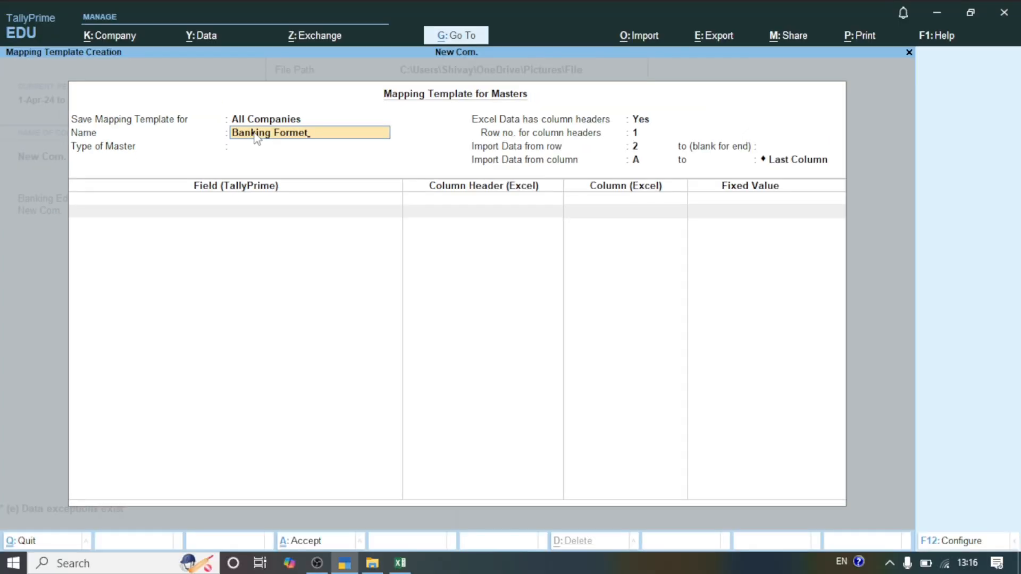
key("Return")
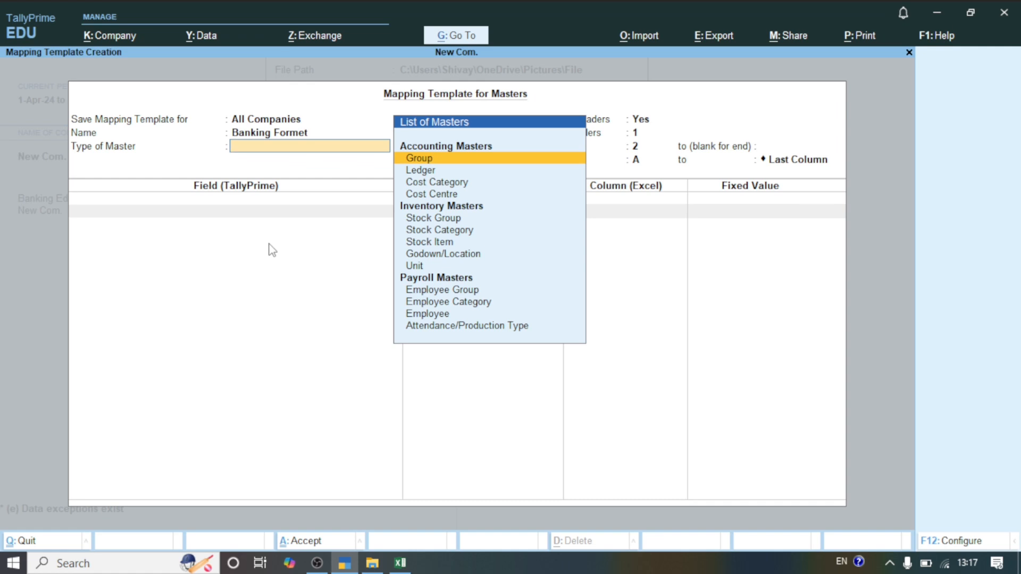
left_click(418, 171)
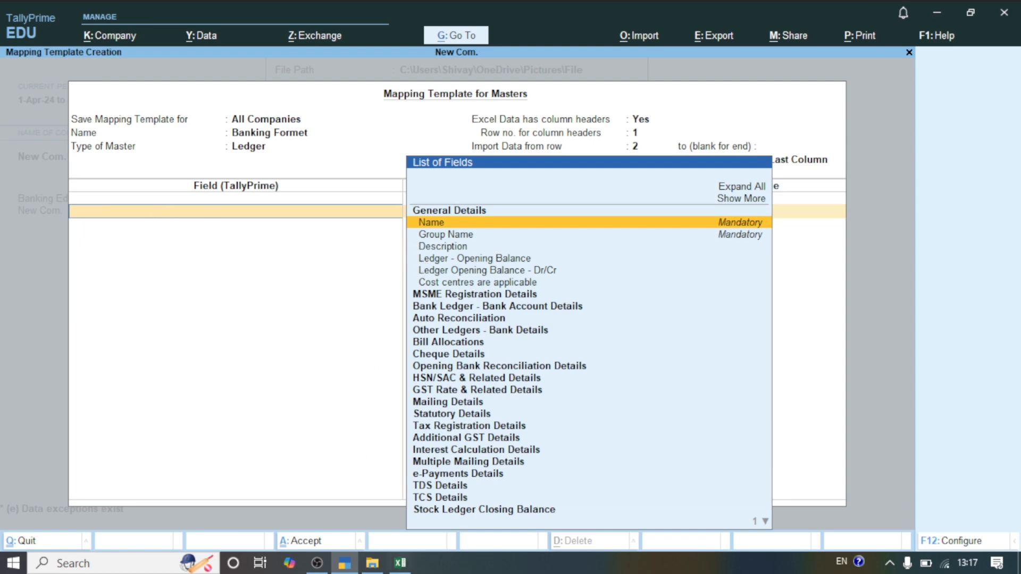
Step: Check the Ledger Name column in Excel and map TallyPrime's Name field to the Ledger Name column header
left_click(400, 563)
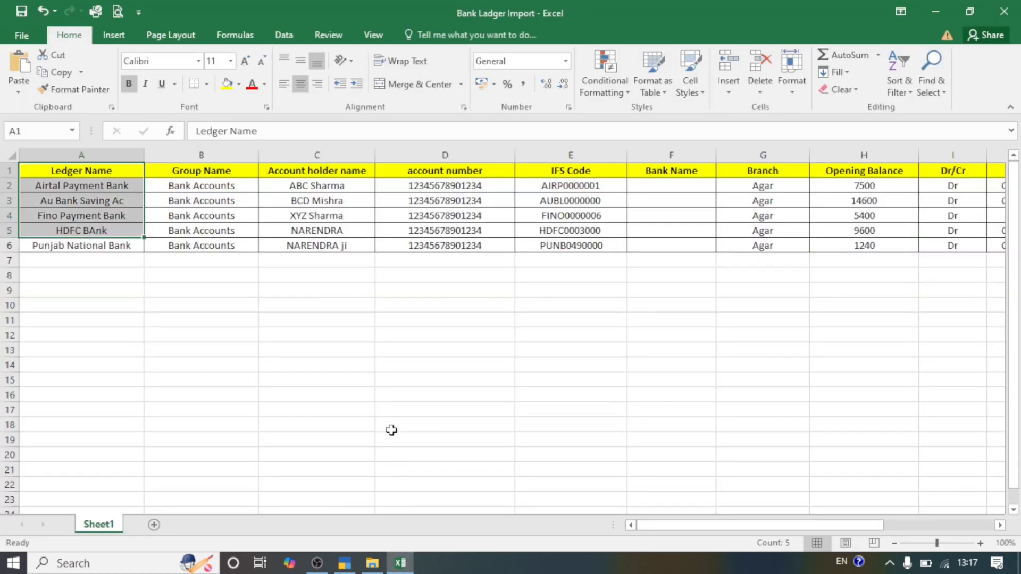
left_click(85, 186)
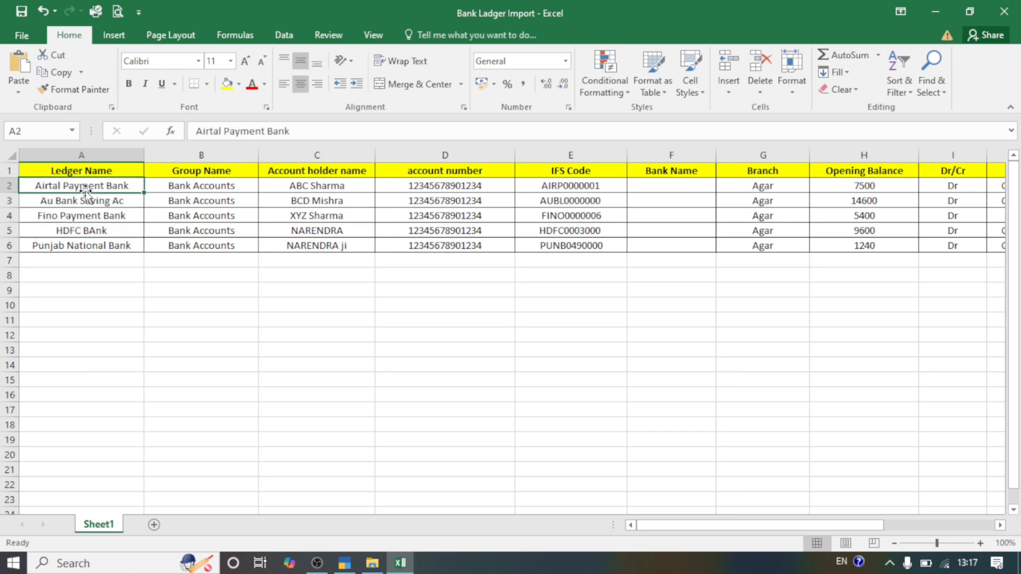
left_click(344, 563)
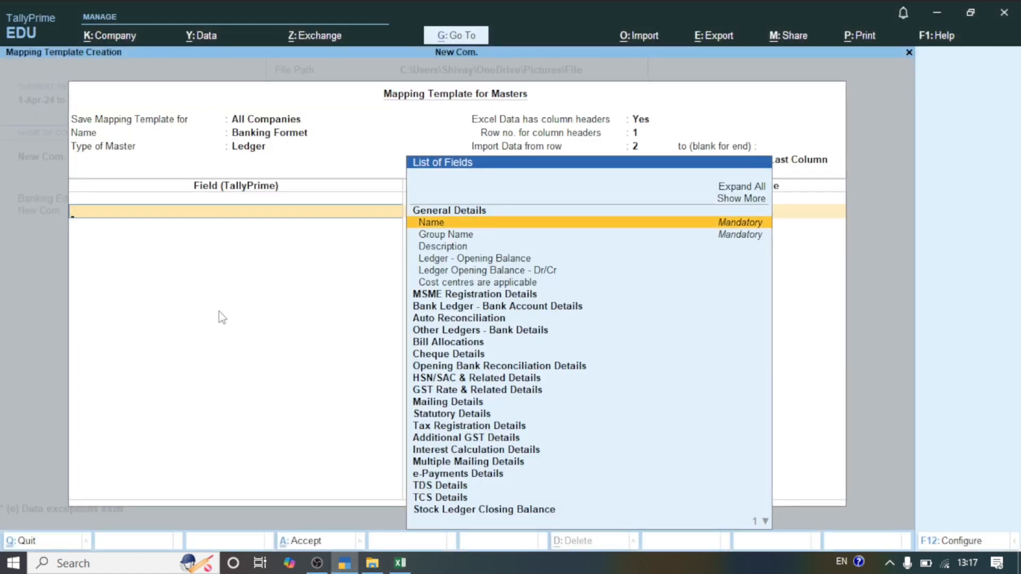
key("Return")
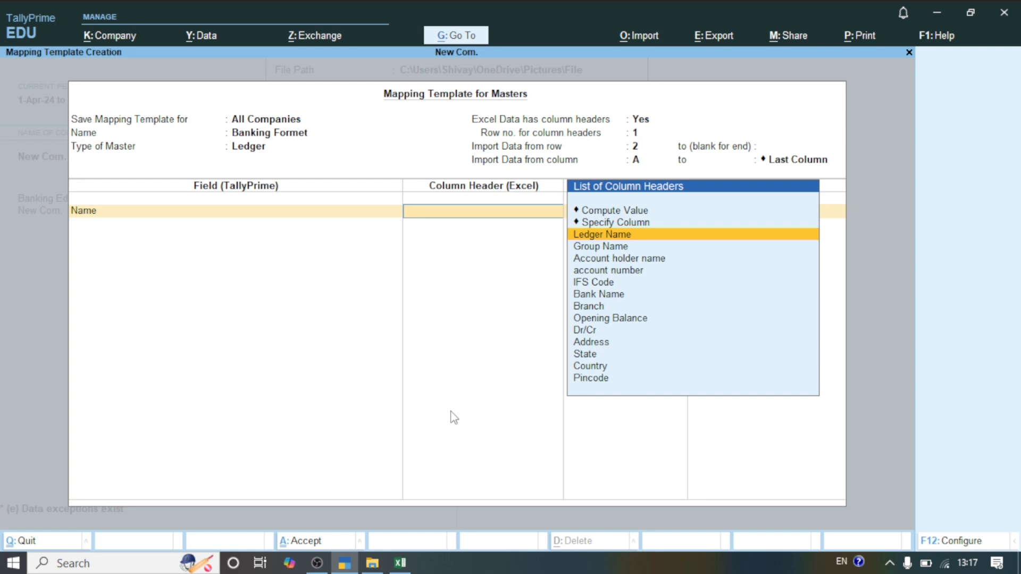
left_click(400, 564)
left_click(619, 235)
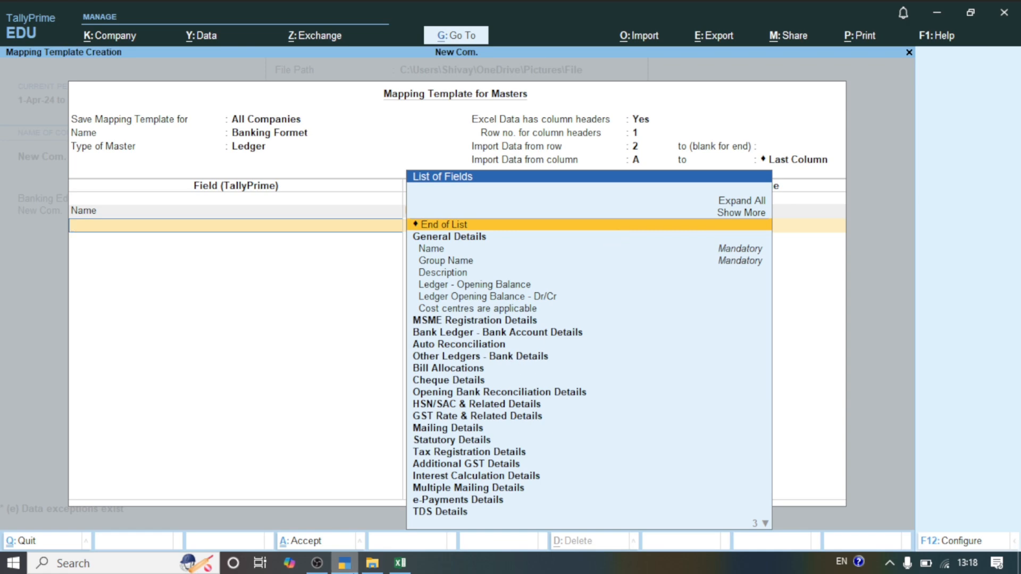
Step: Check the Group Name column in Excel and map TallyPrime's Group Name field to the Group Name column header
left_click_drag(395, 562, 367, 562)
left_click(371, 562)
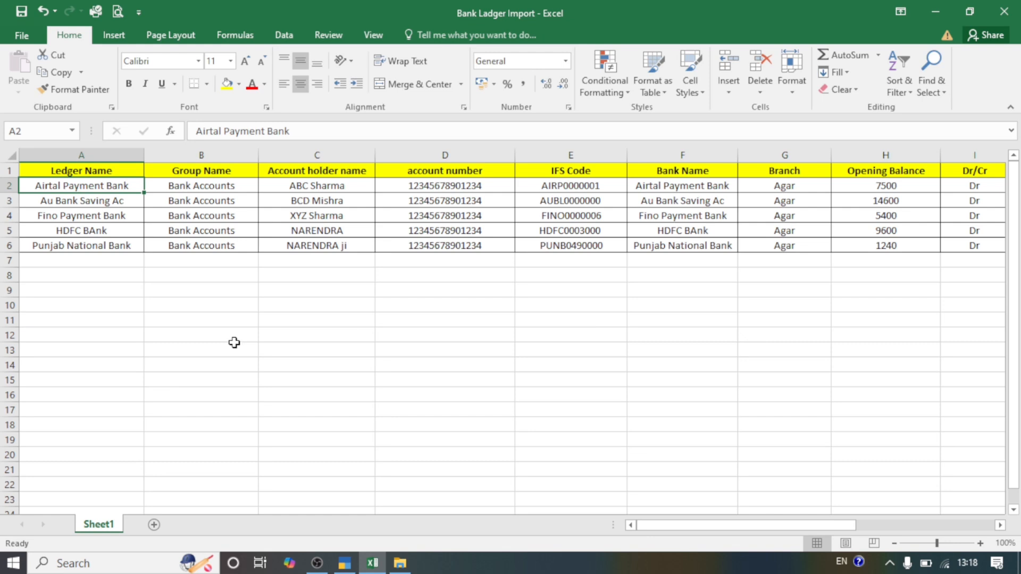
left_click(208, 187)
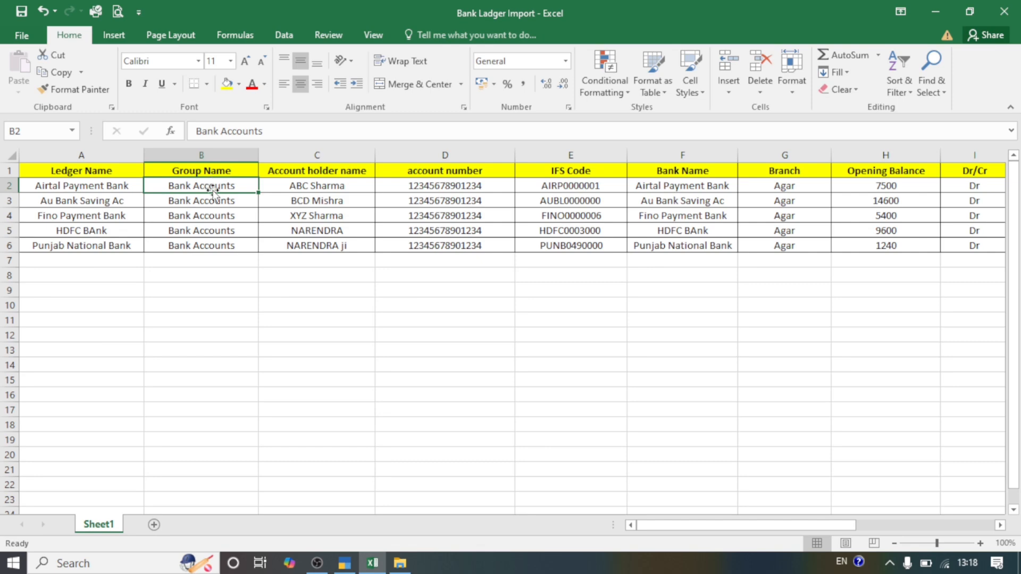
left_click(344, 564)
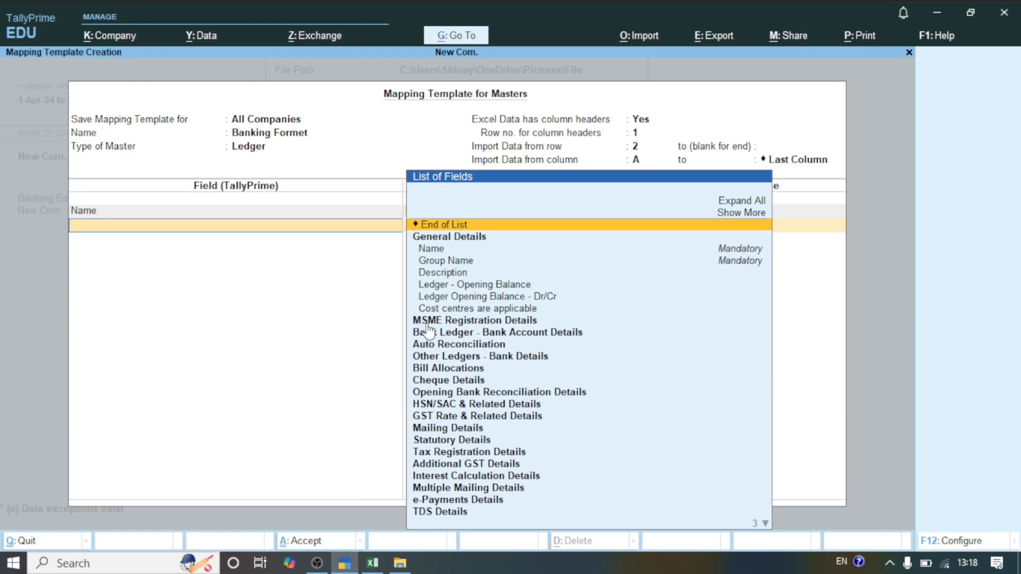
left_click(441, 261)
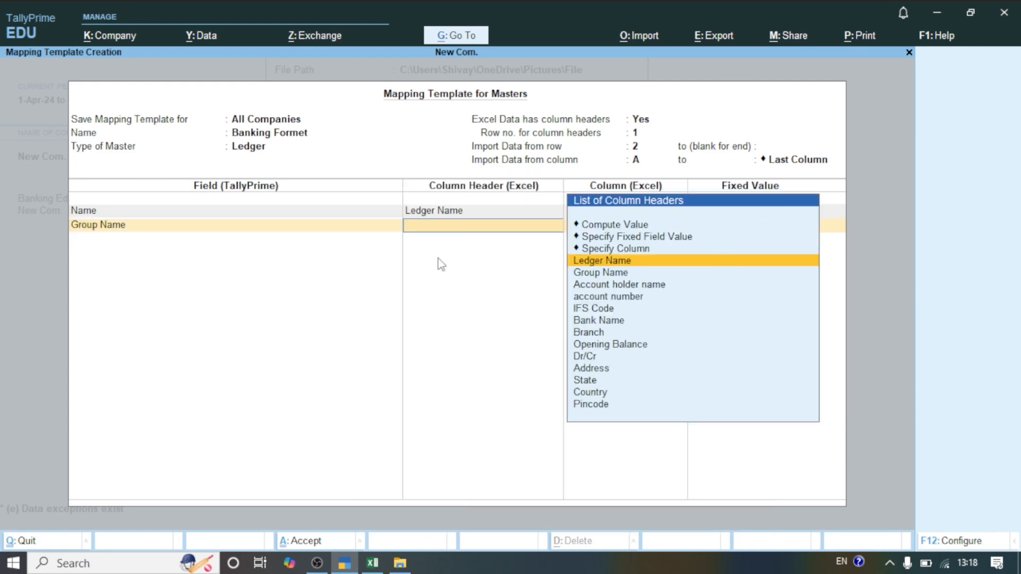
left_click(605, 273)
Step: Check the Account holder name column in Excel and map TallyPrime's Bank Account Details - A/c Holder's Name field to that column header
key("alt+Tab")
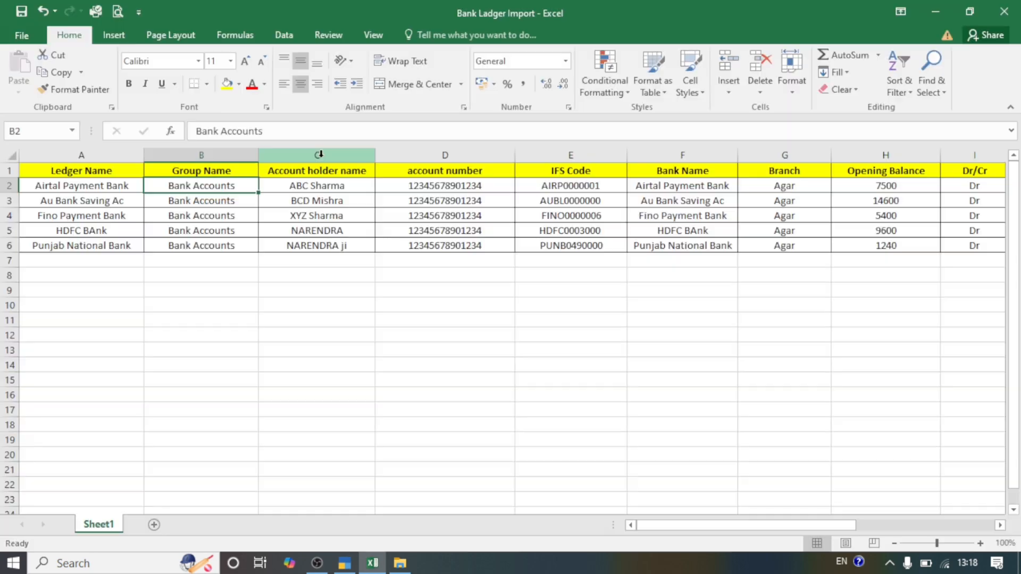
left_click(325, 170)
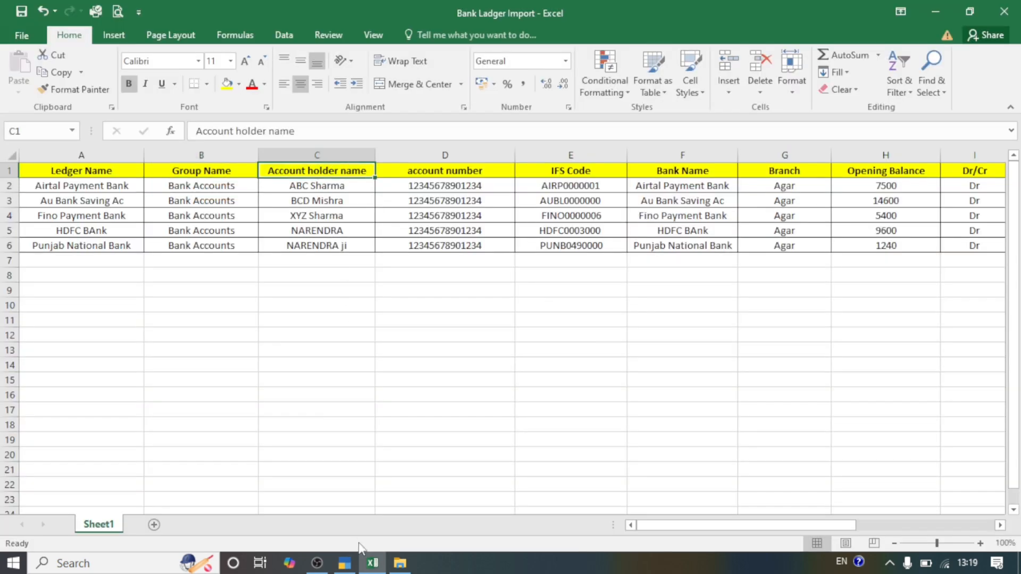
left_click(348, 556)
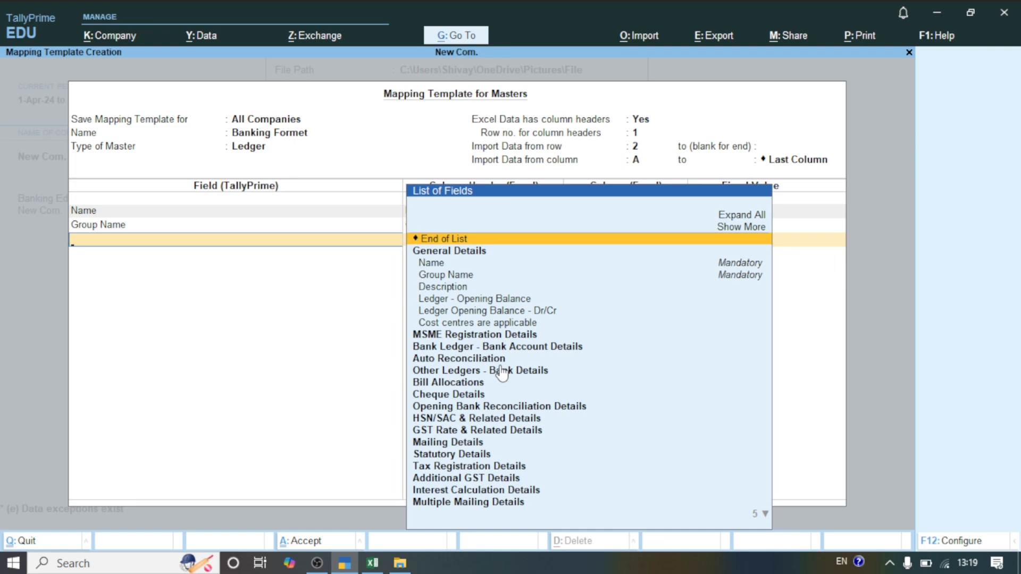
left_click(469, 348)
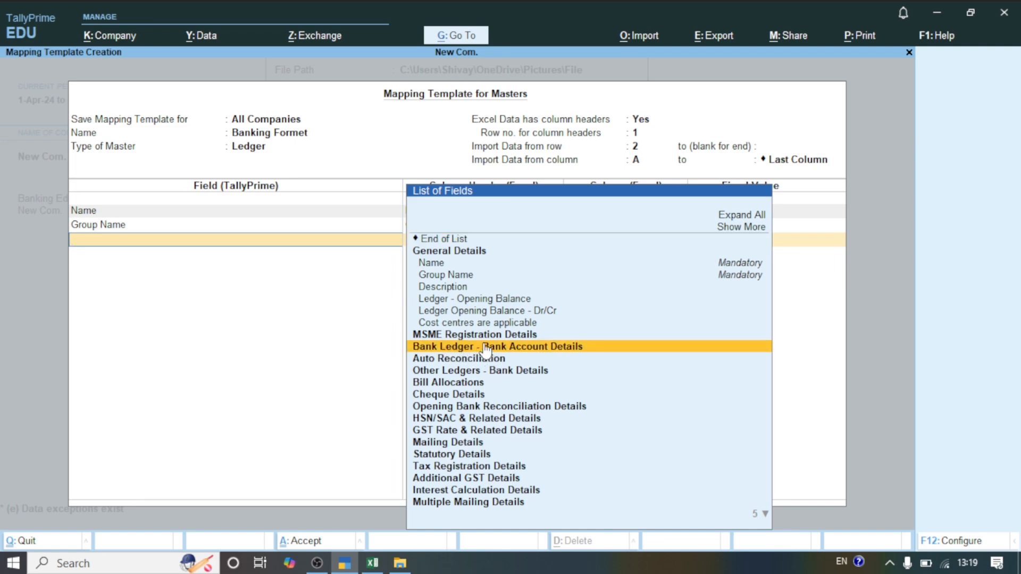
left_click(503, 348)
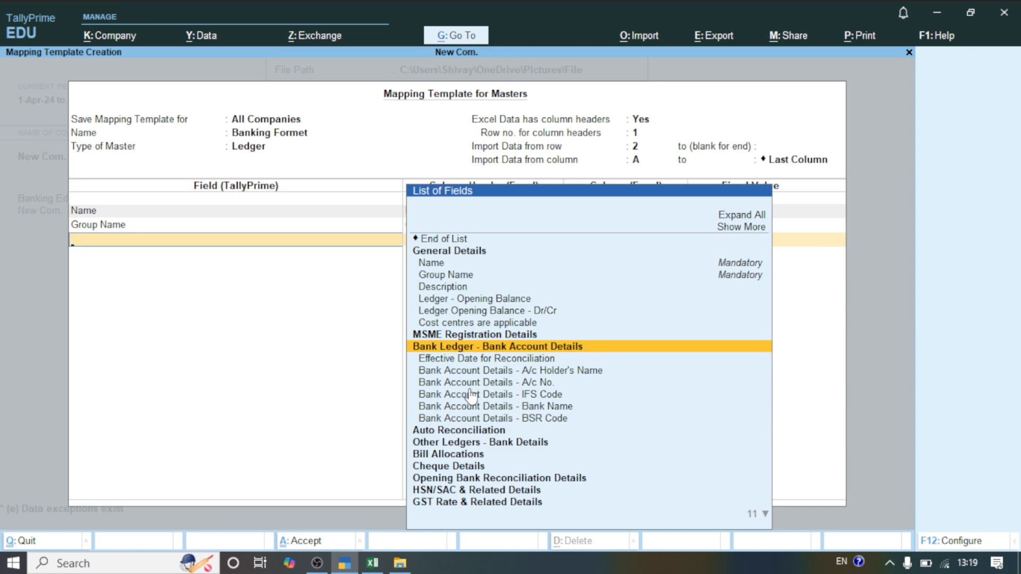
left_click(523, 373)
left_click(523, 373)
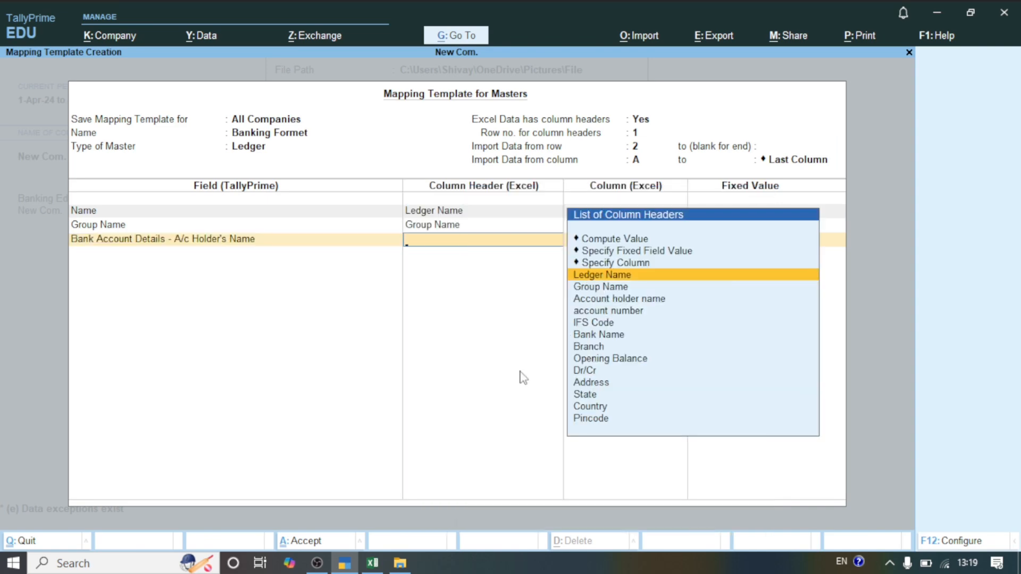
left_click(590, 301)
left_click(591, 301)
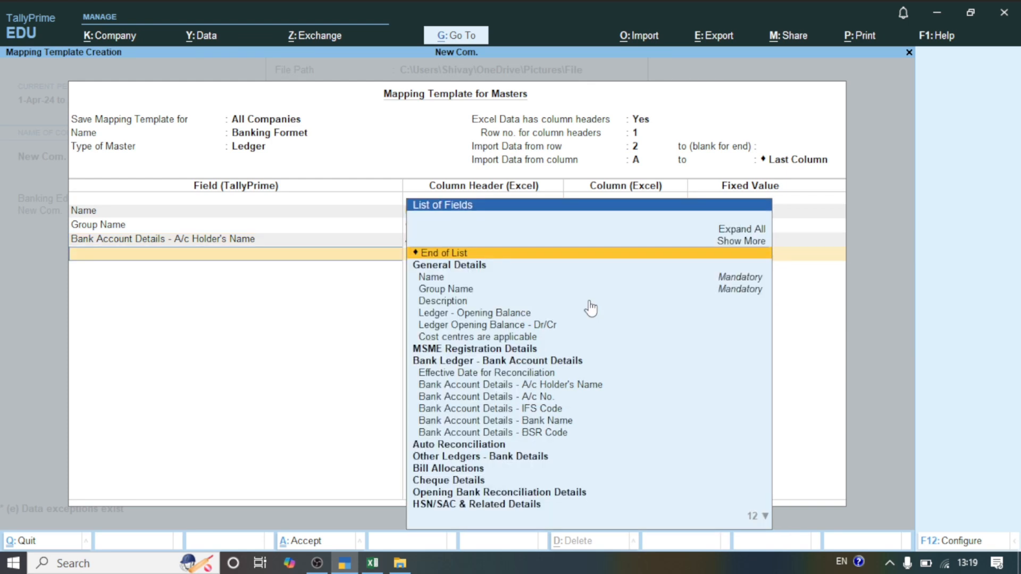
Step: Map the Bank Account Details A/c No. field to account number and the IFS Code field to IFS Code
left_click(510, 398)
left_click(511, 398)
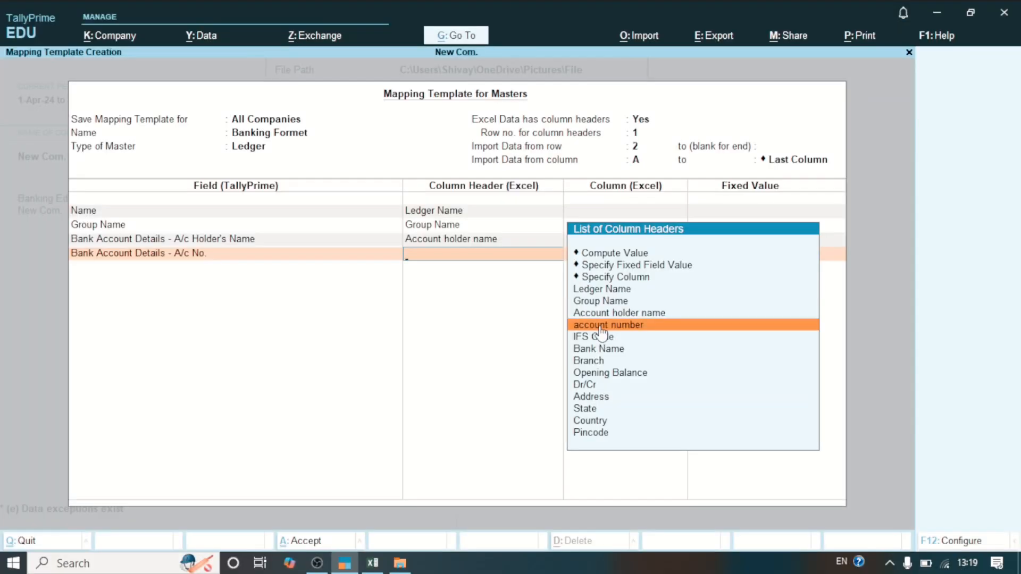
left_click(595, 325)
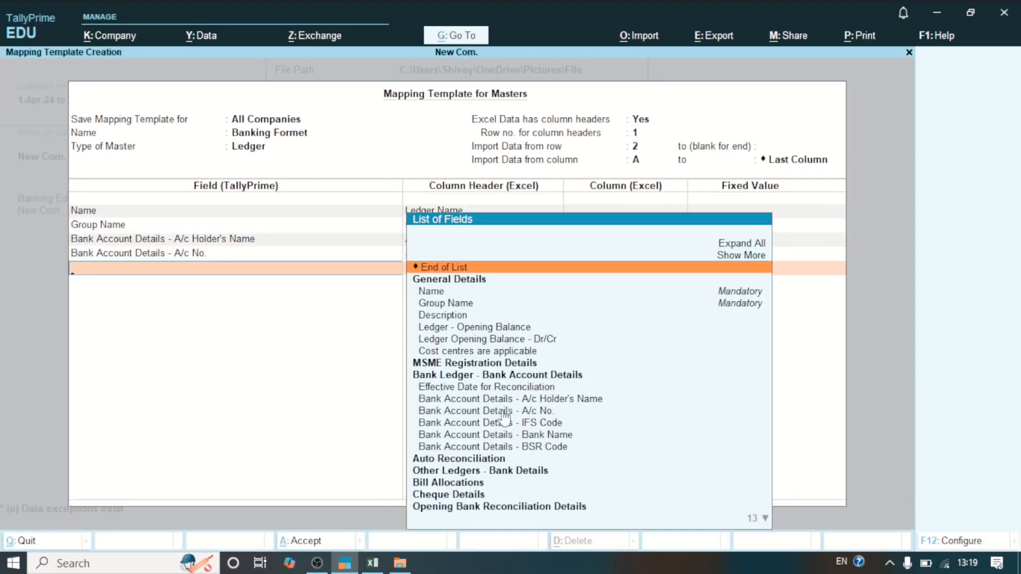
left_click(506, 429)
left_click(587, 352)
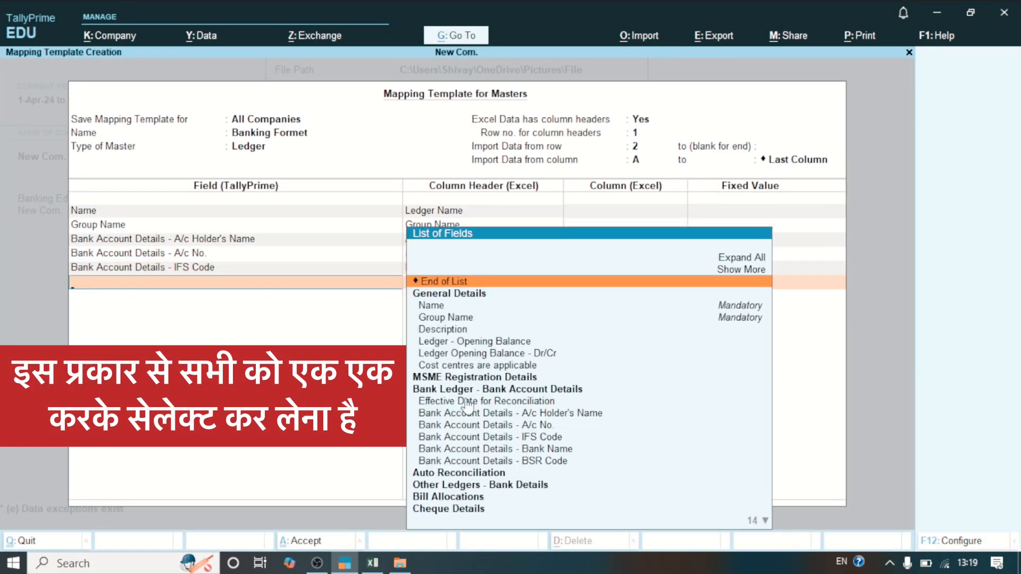
Step: Map Bank Account Details - Bank Name to the Bank Name header and Bank Branch Name to the Branch header
left_click(478, 453)
left_click(593, 377)
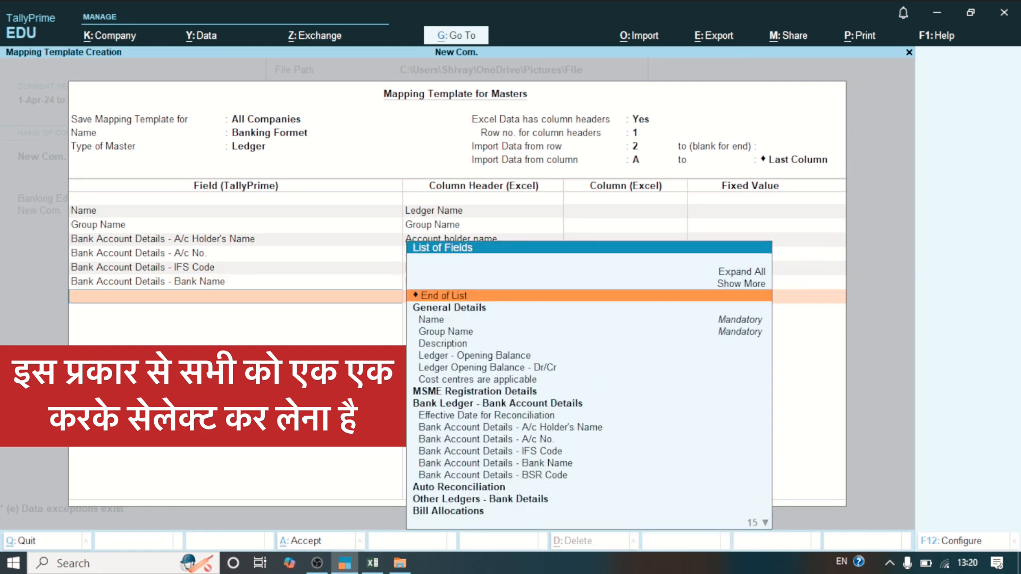
type("Bra")
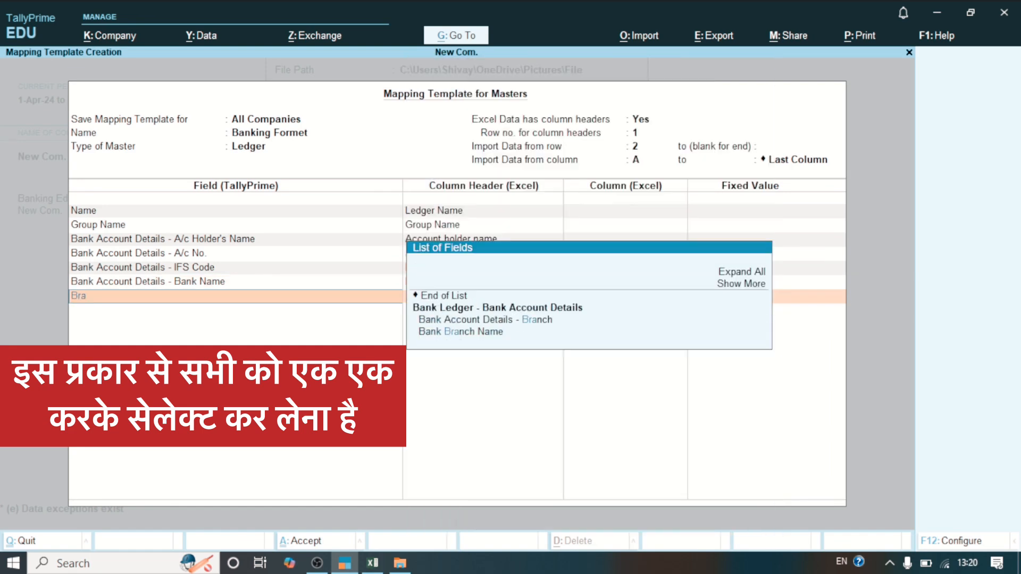
left_click(456, 334)
left_click(592, 407)
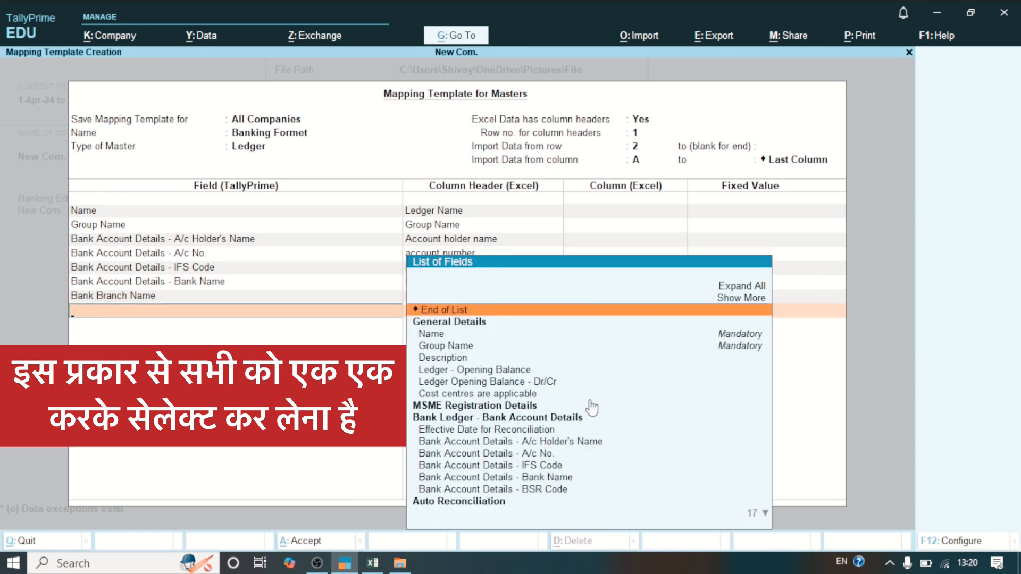
Step: Map Ledger - Opening Balance to the Opening Balance header and Ledger Opening Balance - Dr/Cr to the Dr/Cr header
left_click(474, 372)
left_click(602, 436)
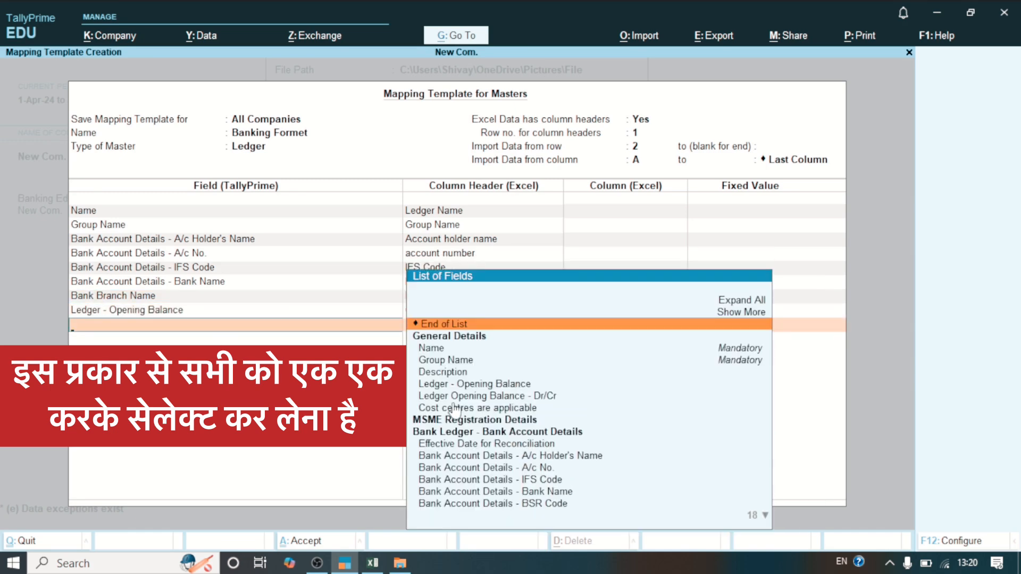
left_click(479, 396)
left_click(587, 463)
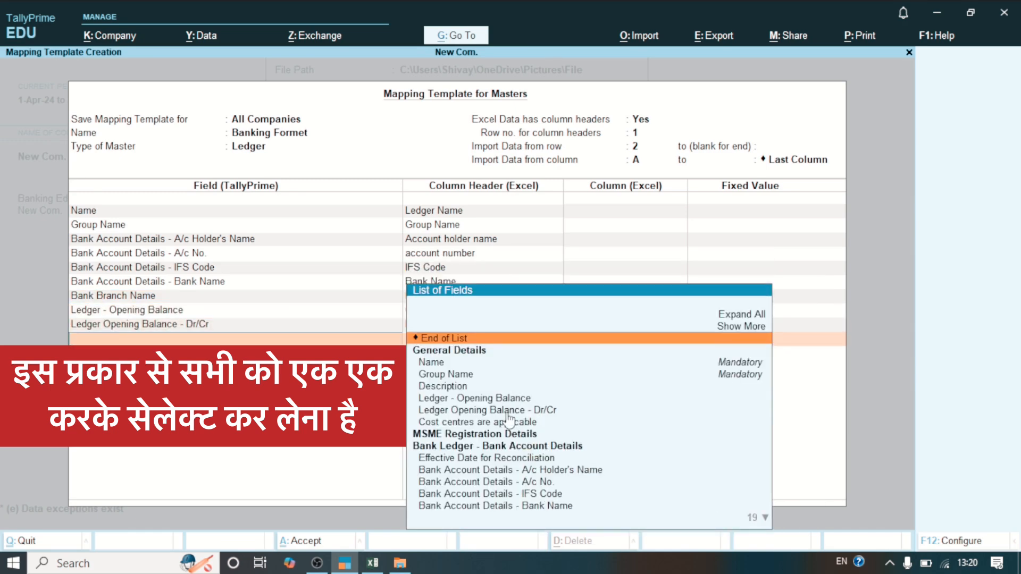
Step: Check the remaining columns in Excel and map TallyPrime's Address field to the Address column header
left_click(373, 564)
key("Right")
key("Right")
key("Right")
key("Right")
key("Right")
key("Right")
key("Right")
key("Right")
key("Right")
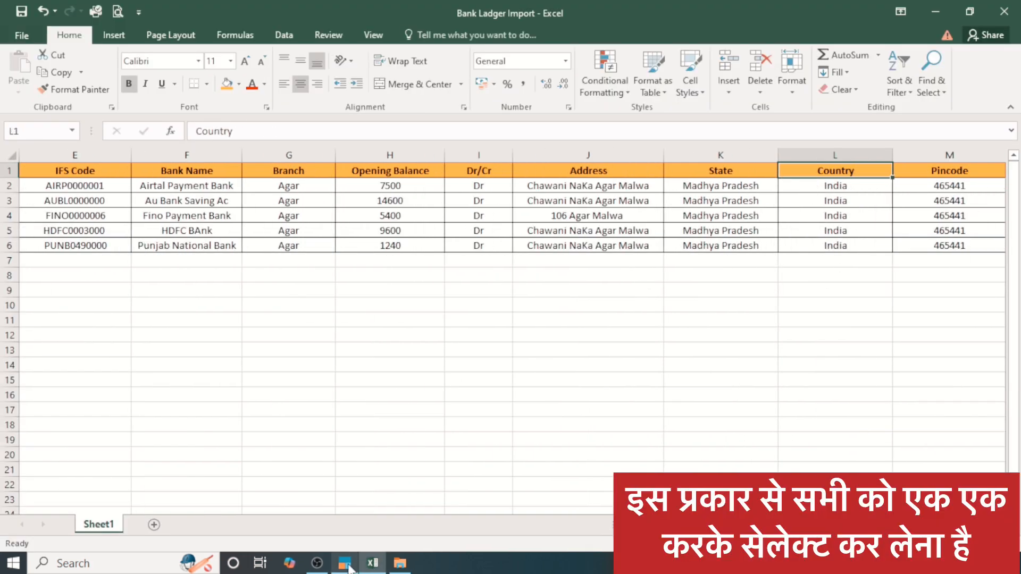
left_click(345, 563)
left_click(434, 362)
type("ad")
key("Return")
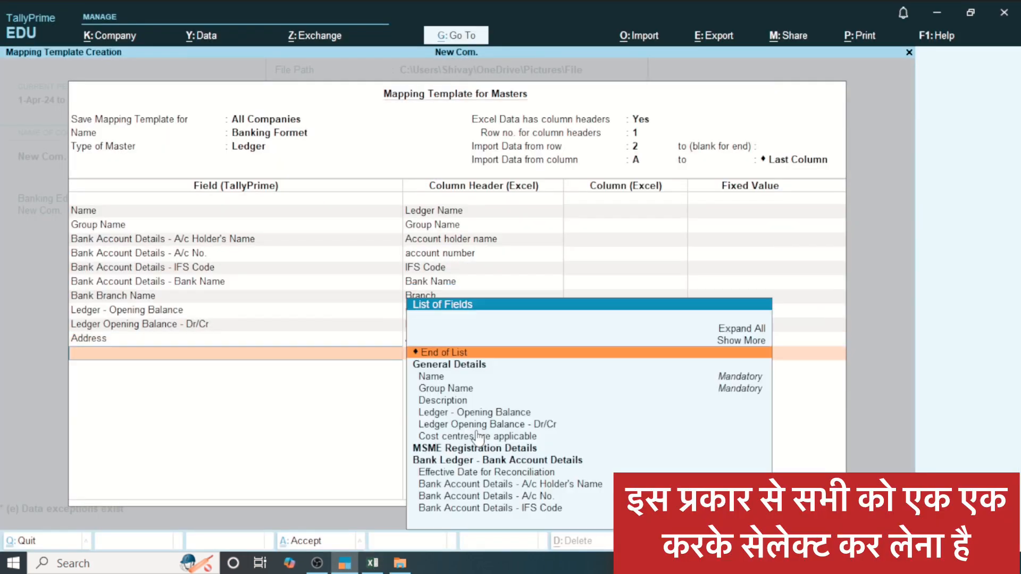
Step: Recheck the Excel headers and map TallyPrime's State field under Mailing Details to the State column header
left_click(373, 565)
left_click(349, 565)
type("Sat")
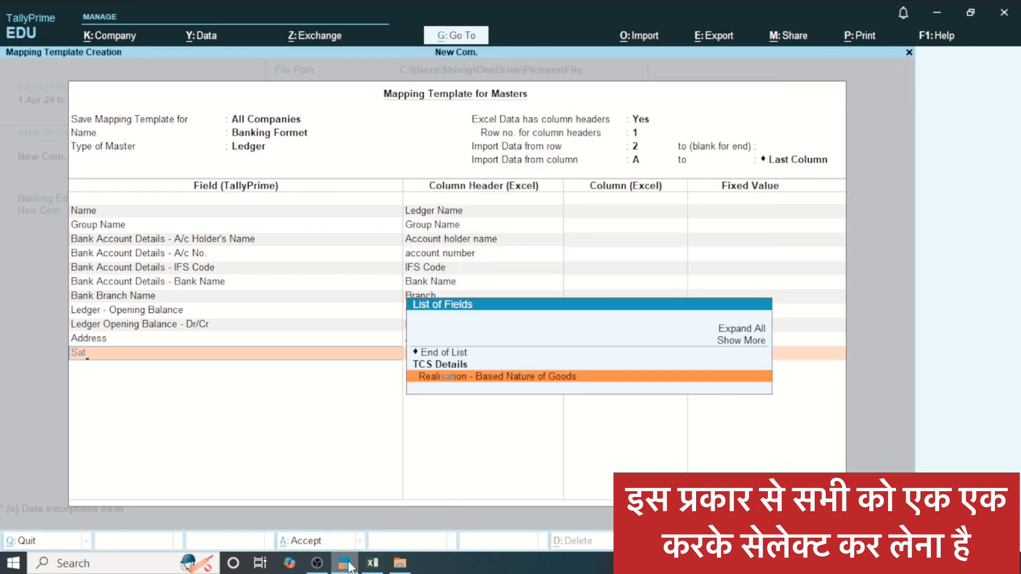
key("BackSpace")
key("BackSpace")
type("ta")
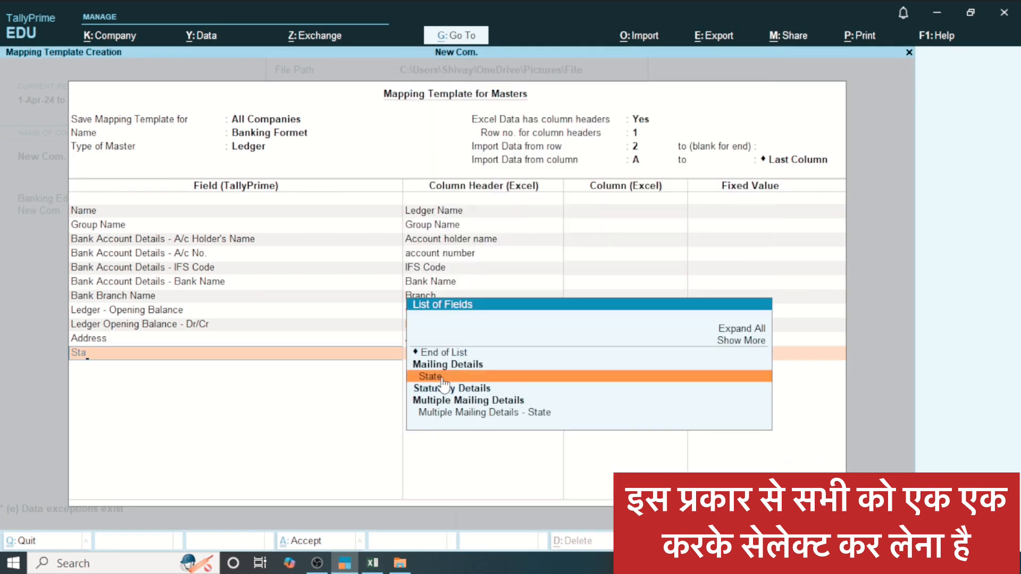
left_click(442, 378)
type("st")
key("Return")
Step: Recheck the Excel headers and map TallyPrime's Country field to the Country column header
left_click(372, 564)
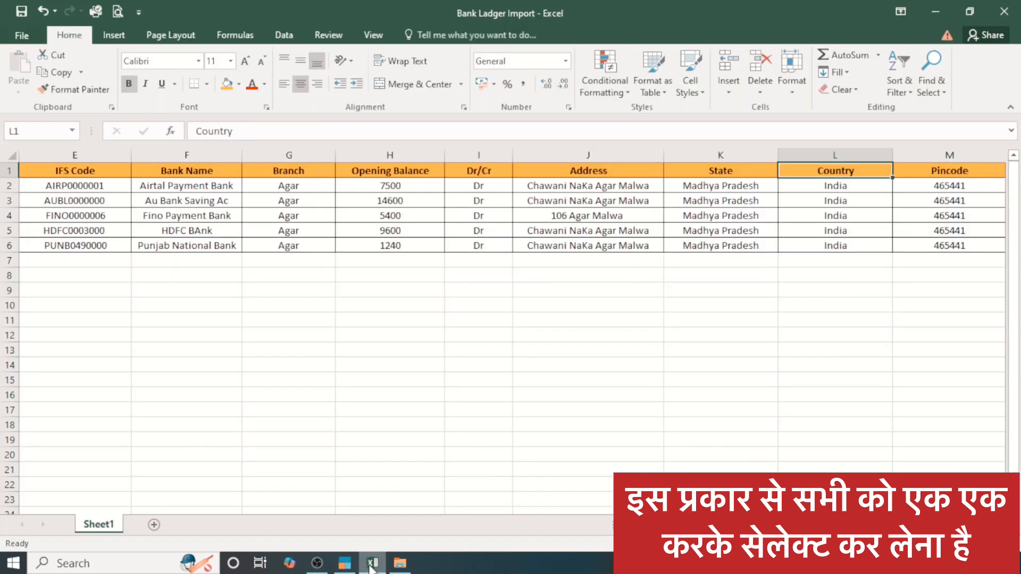
left_click(349, 565)
type("Cou")
key("Return")
type("Cou")
key("Return")
Step: Map the Pincode field to the Pincode column header, then end the field list and accept the mapping template
type("Pi")
key("Return")
type("Pi")
key("Return")
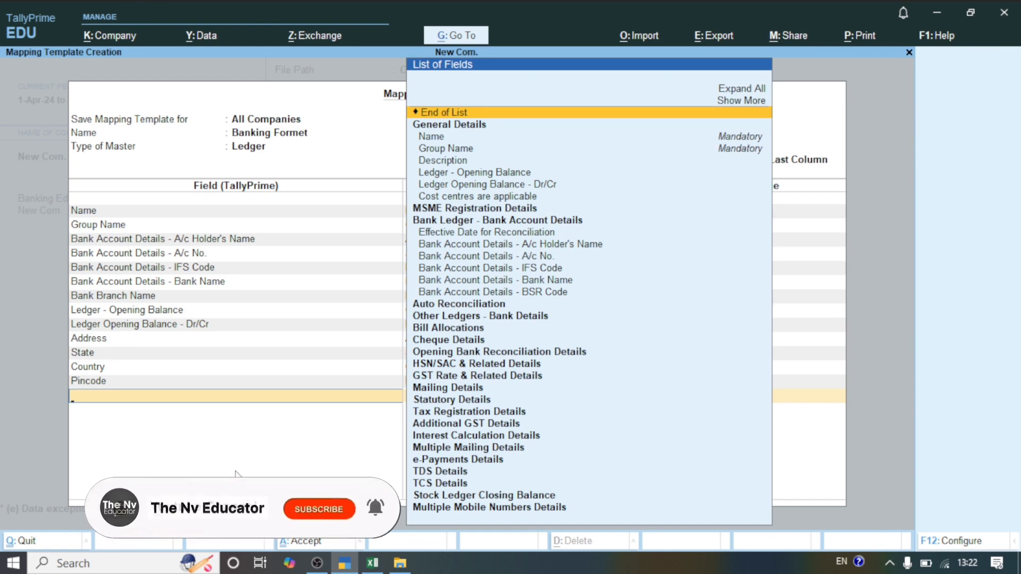
key("Return")
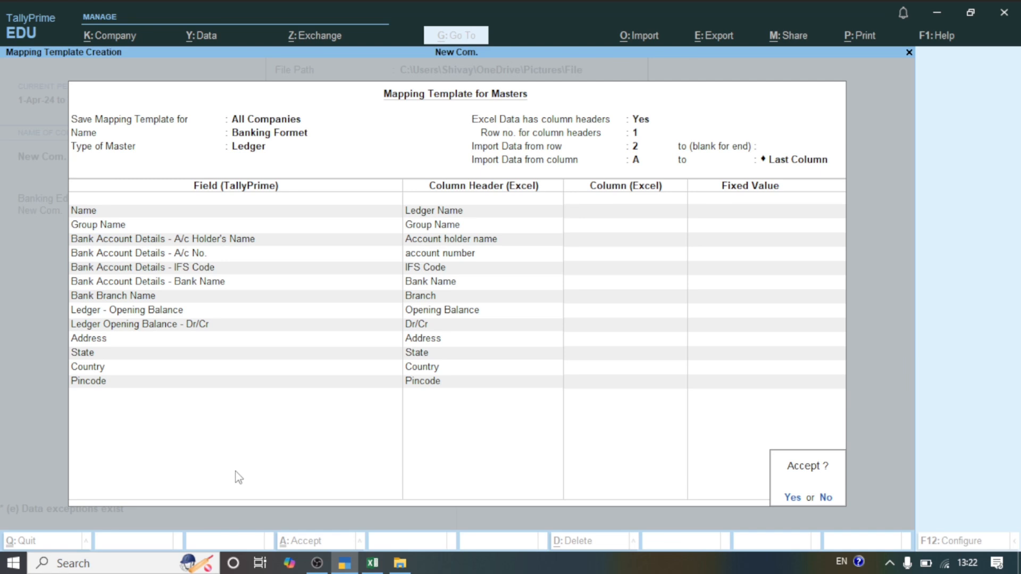
key("Return")
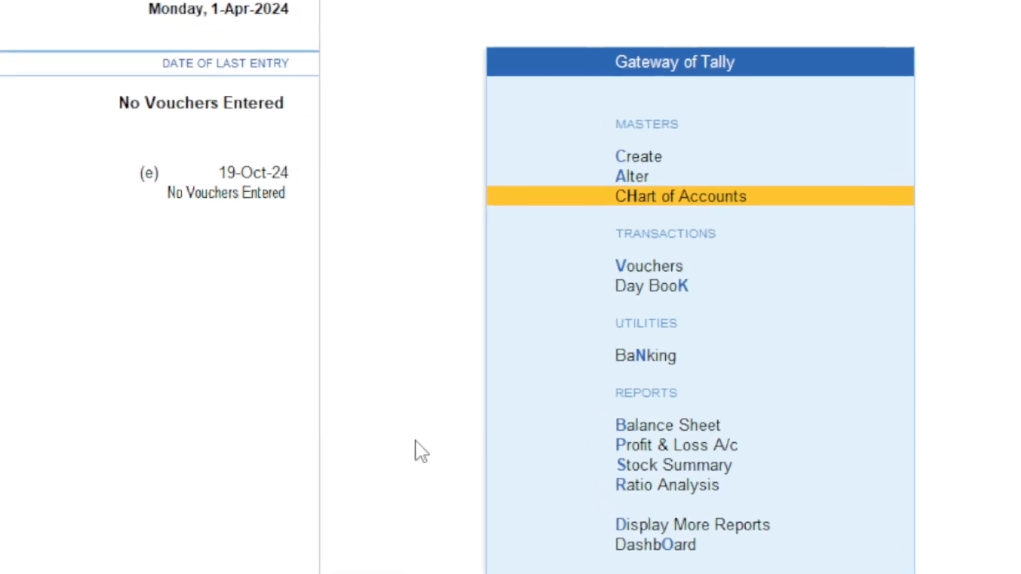
Step: Display the ledgers in the Chart of Accounts of New Com. in Ledger View
key("Return")
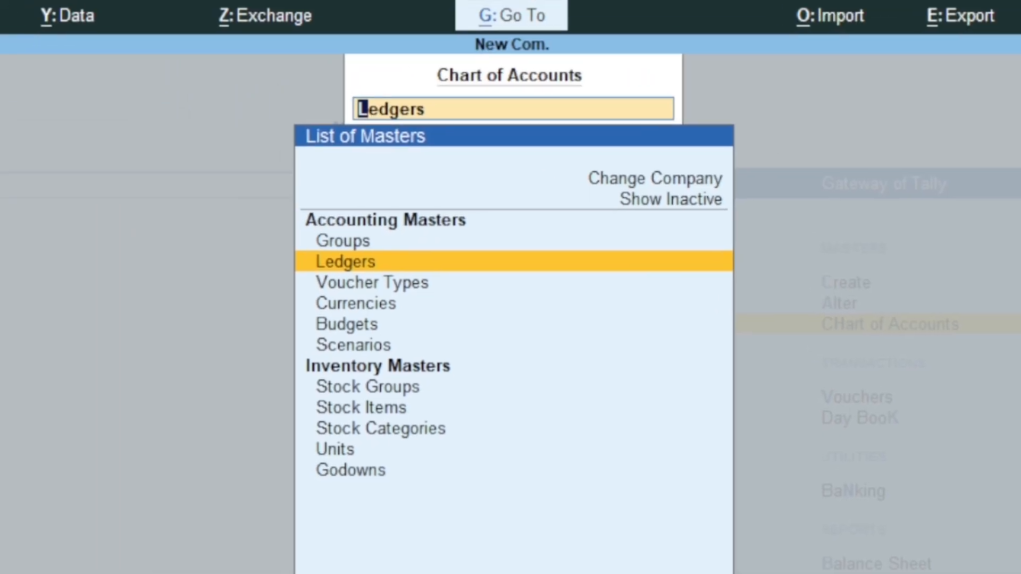
key("Return")
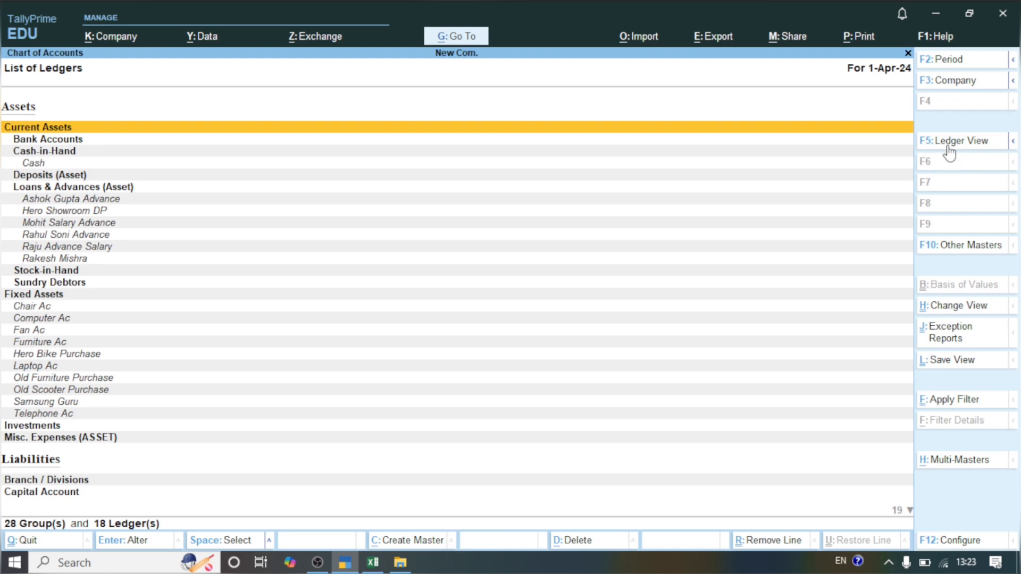
left_click(947, 148)
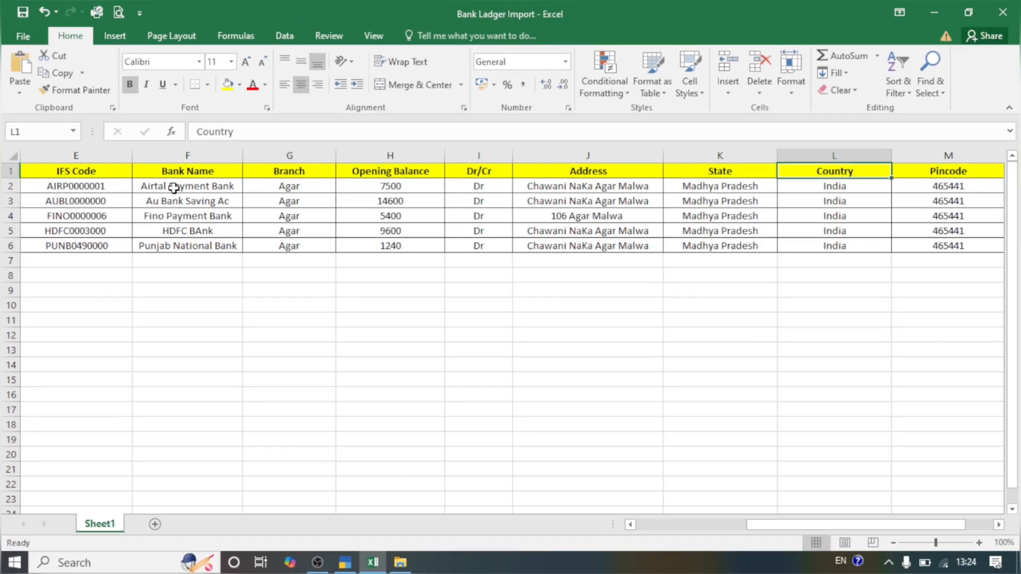
Step: Review the Bank Name entries in Excel, compare them with TallyPrime's ledger list, and return to the Gateway of Tally
left_click_drag(173, 188, 174, 241)
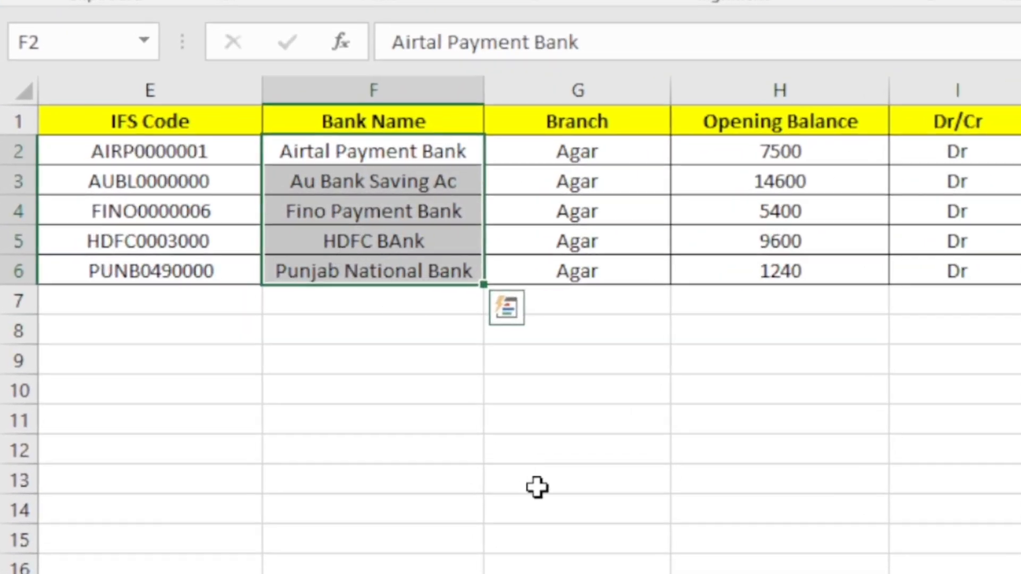
left_click(452, 442)
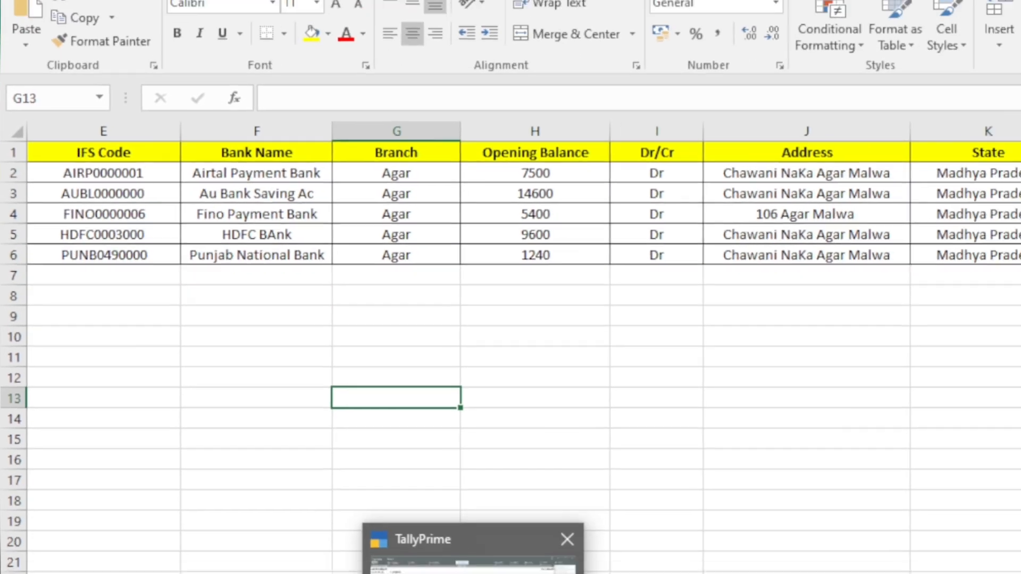
left_click(346, 563)
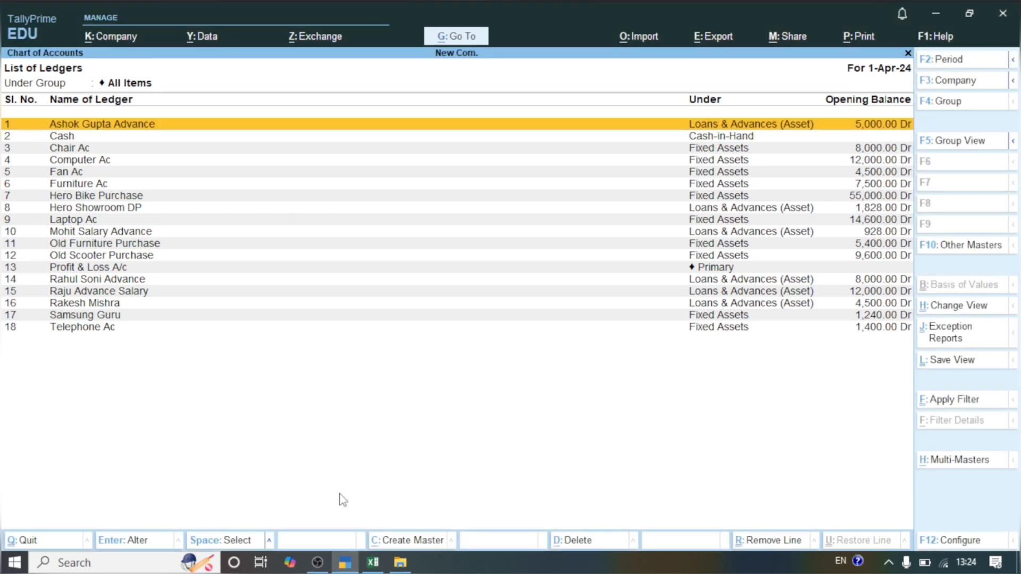
key("Escape")
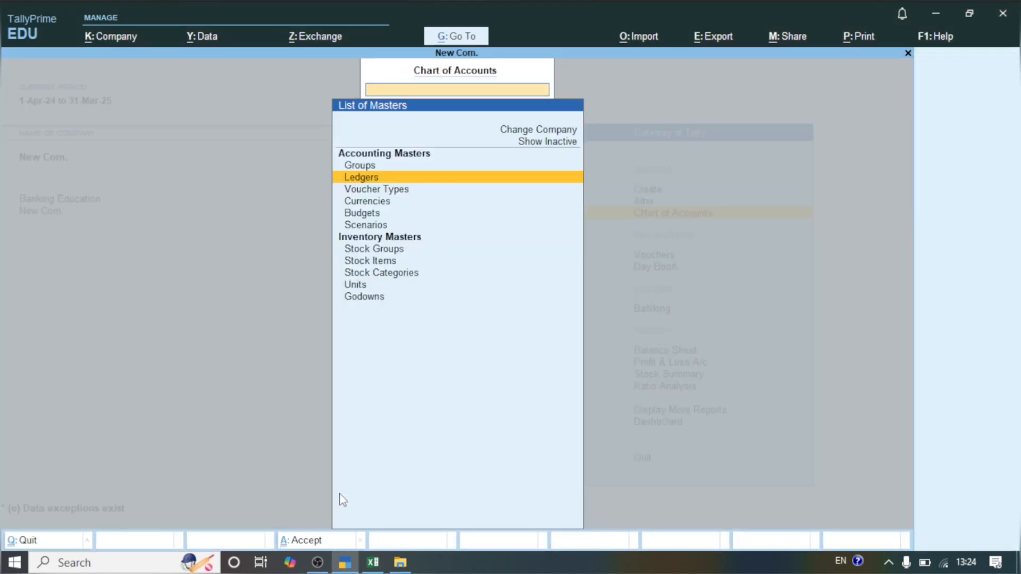
key("Escape")
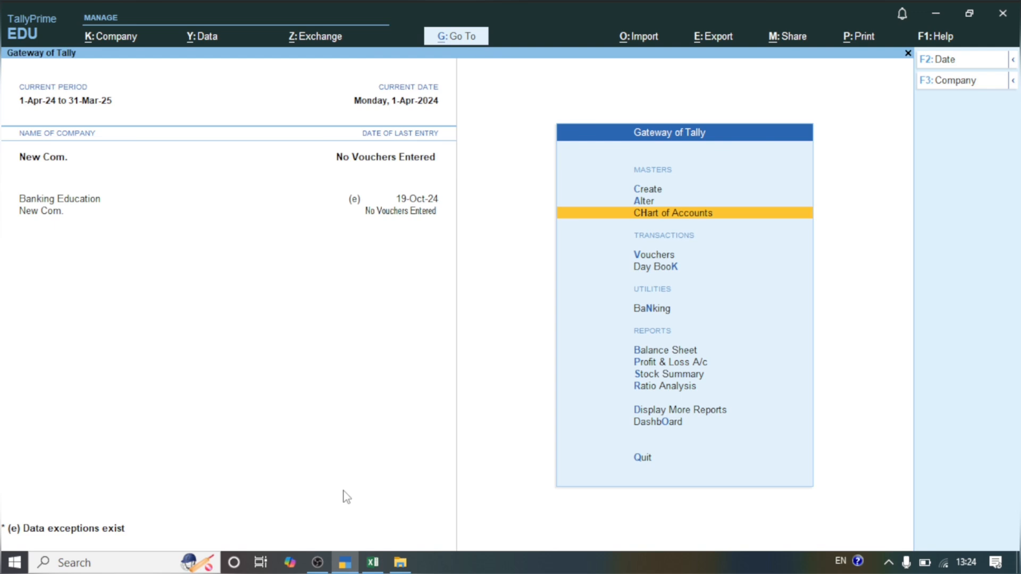
Step: Start a company data import of masters with Excel (Spreadsheet) as the file format
left_click(643, 36)
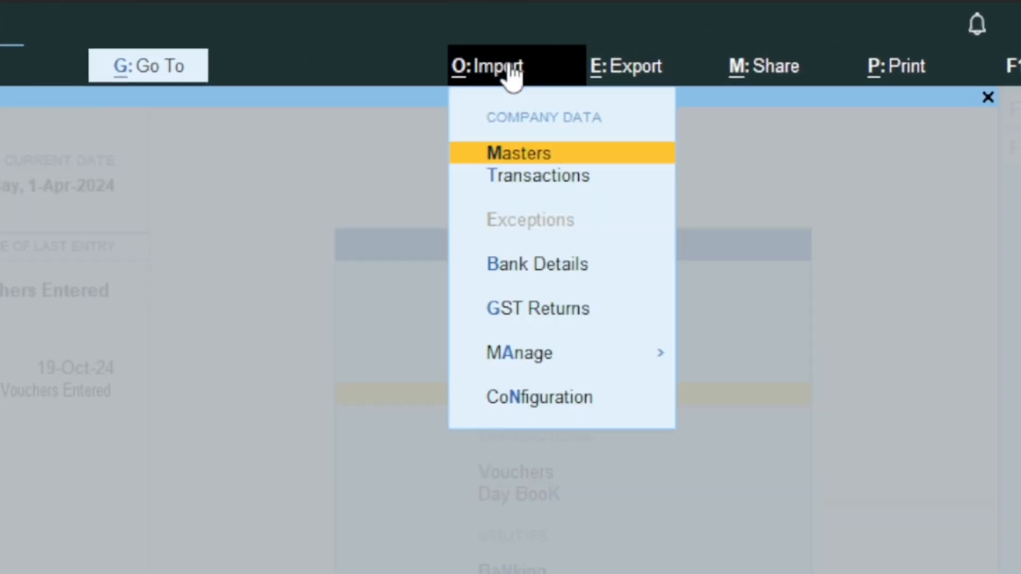
left_click(541, 155)
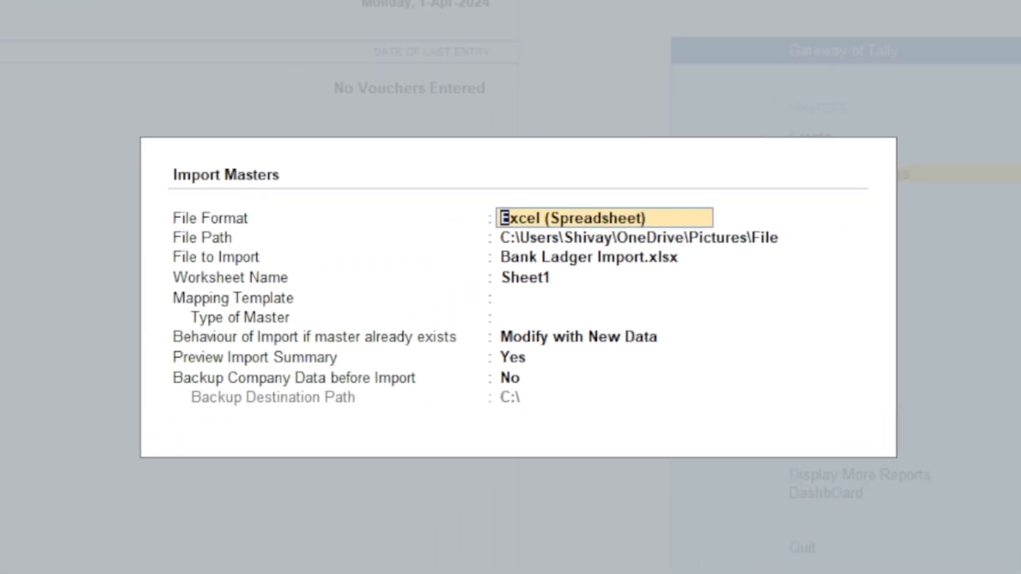
key("Return")
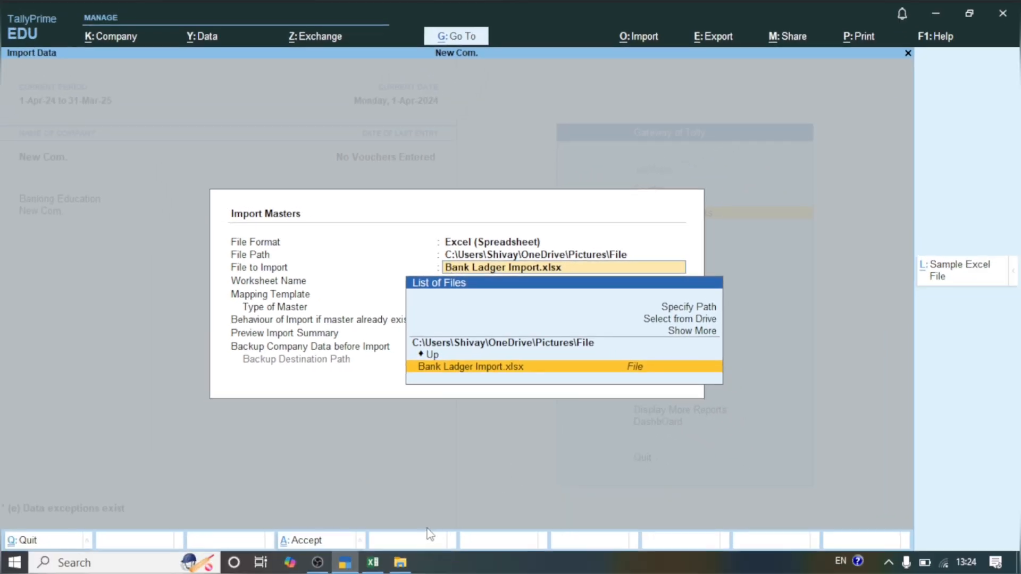
Step: Copy the full path of the Pictures\File folder in File Explorer and return to TallyPrime
left_click(400, 563)
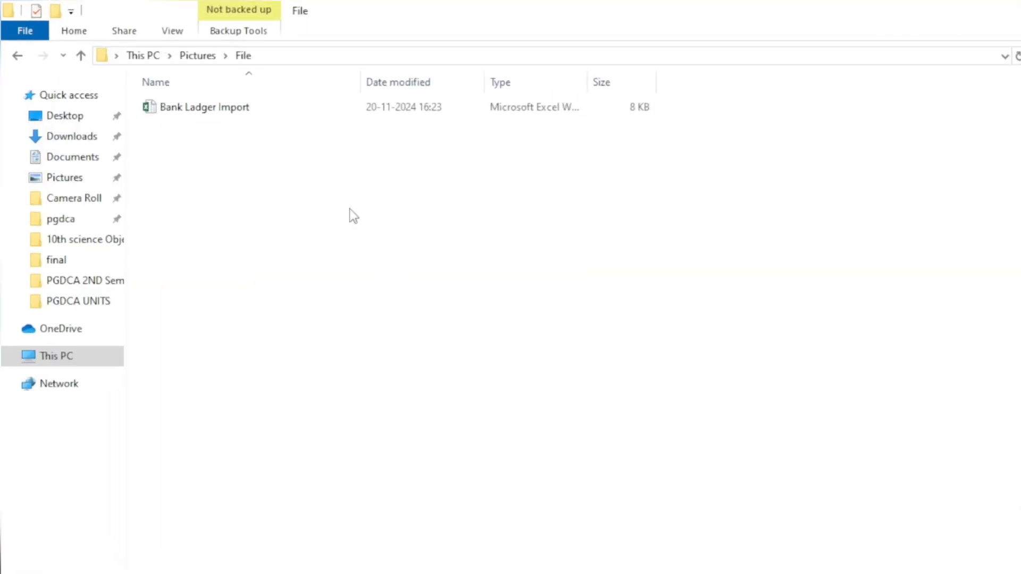
left_click(278, 51)
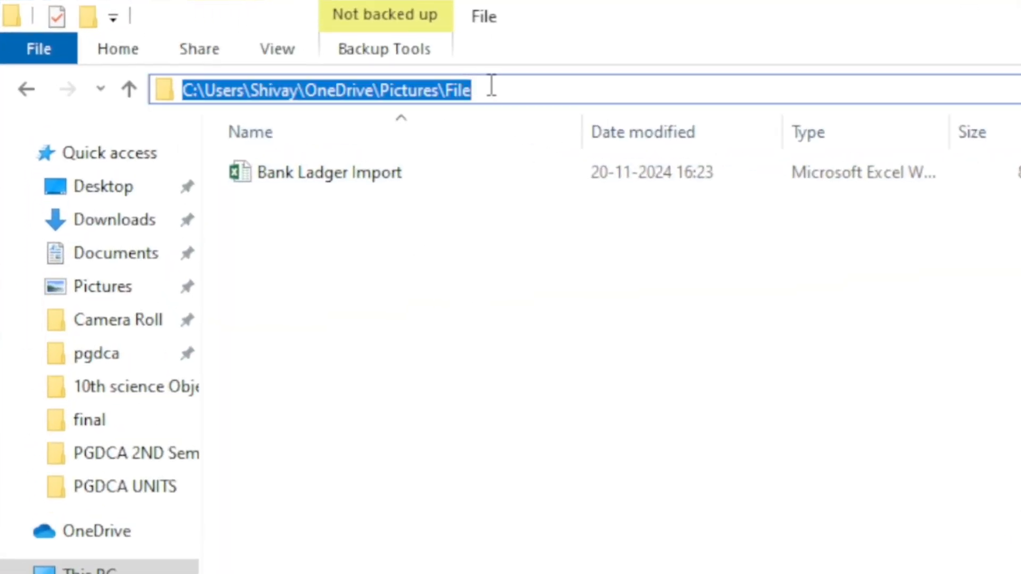
left_click(492, 86)
key("ctrl+a")
key("ctrl+c")
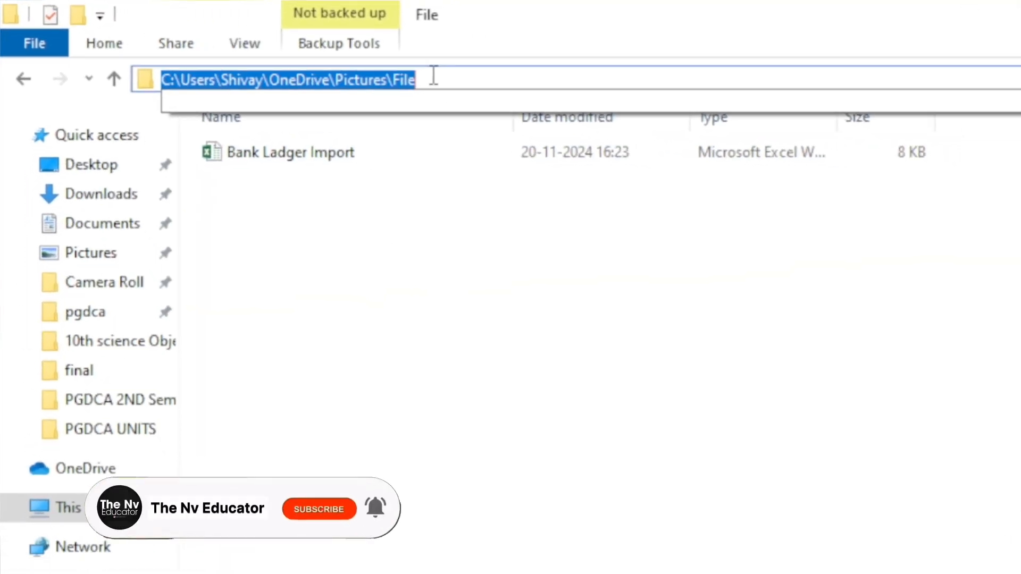
left_click(347, 566)
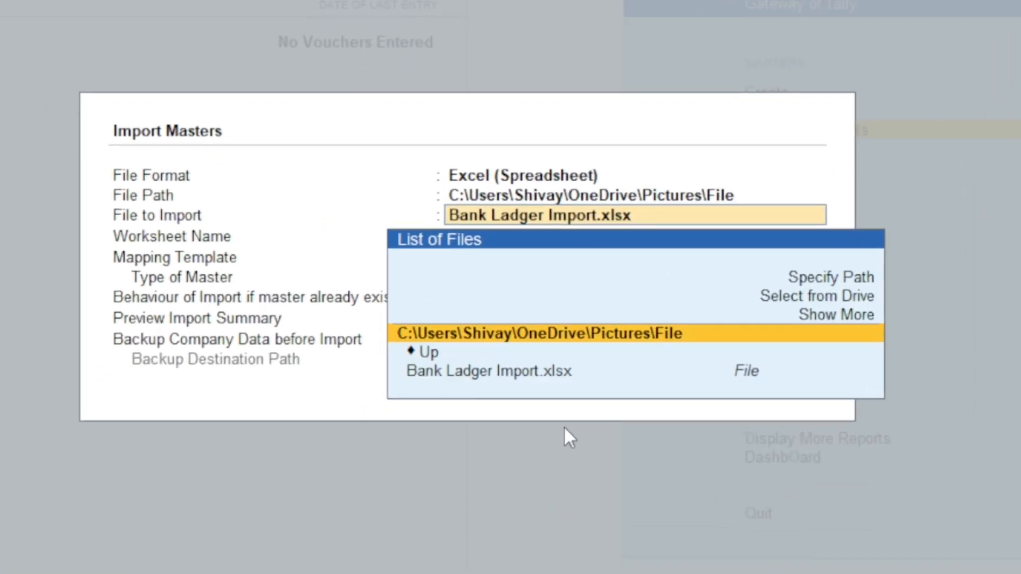
Step: Specify the copied folder path as the file location and choose Bank Ladger Import.xlsx as the file to import
key("Up")
key("Up")
key("Return")
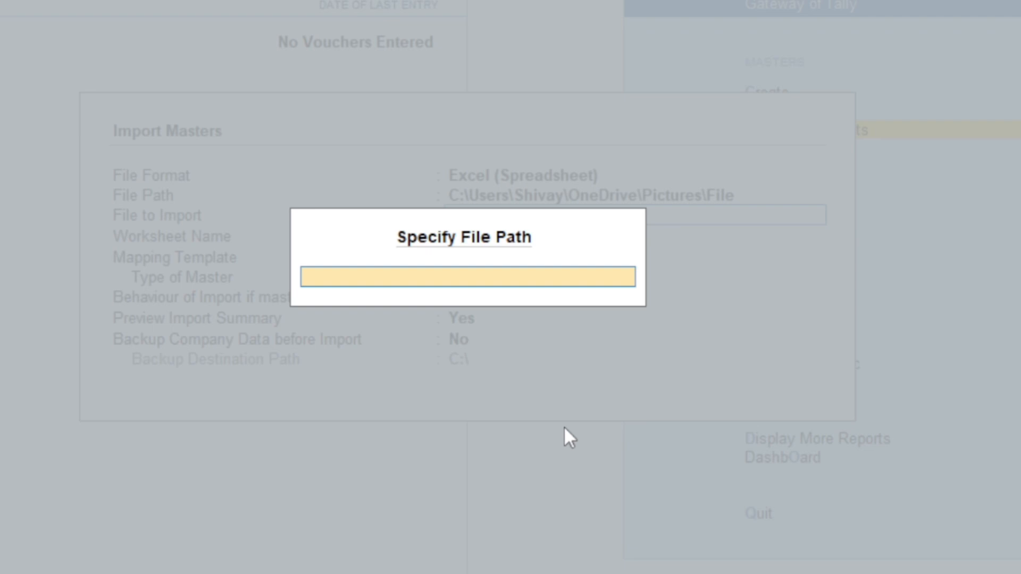
key("ctrl+v")
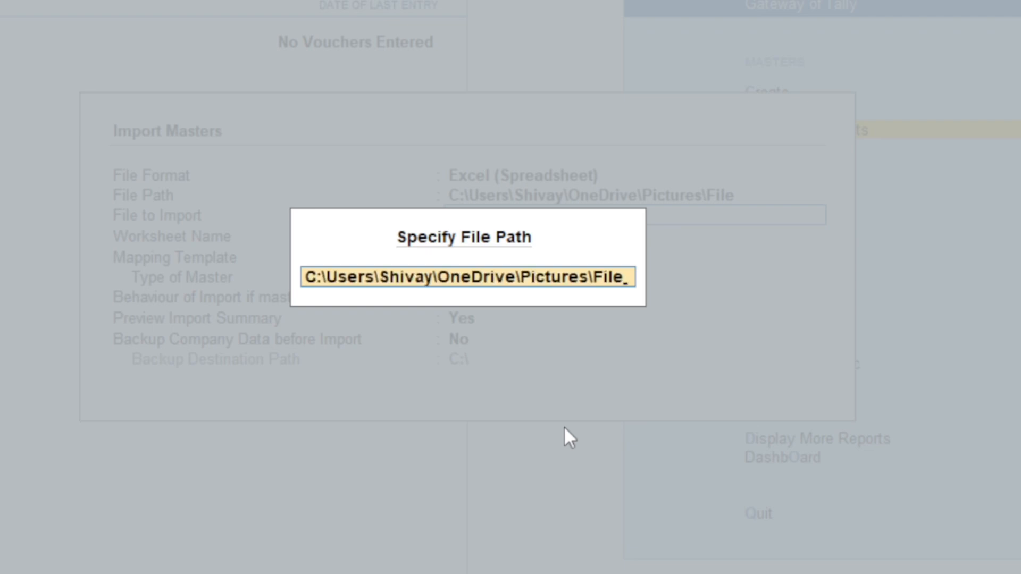
key("Return")
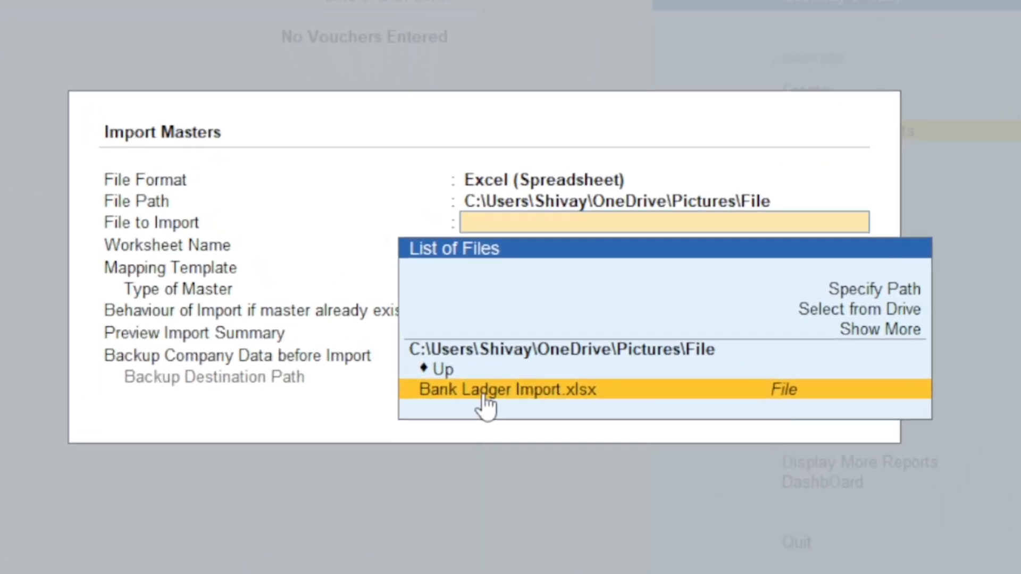
left_click(487, 390)
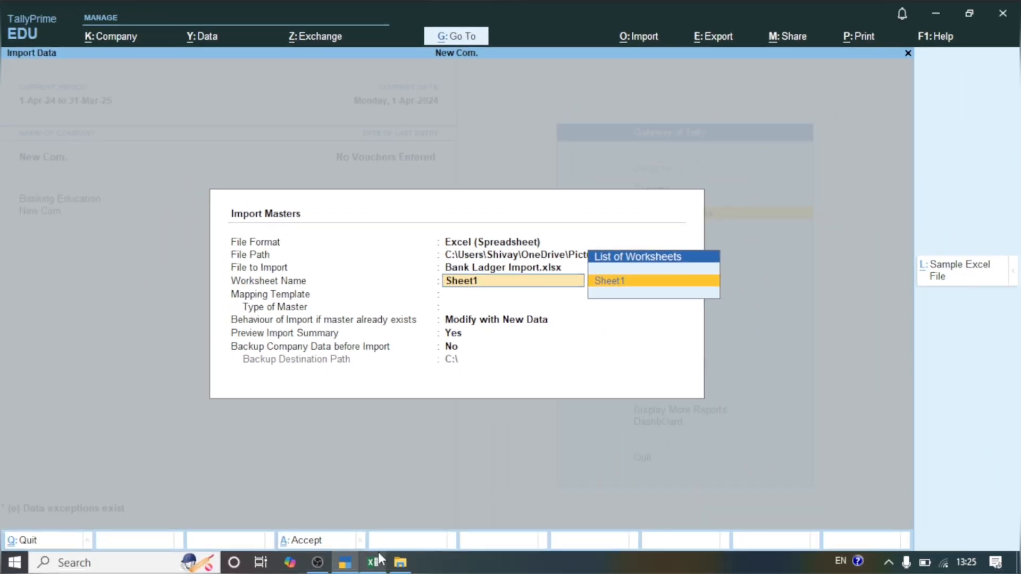
Step: Check the sheet name in Excel, then set the worksheet to Sheet1 and the mapping template to Banking Formet
left_click(375, 561)
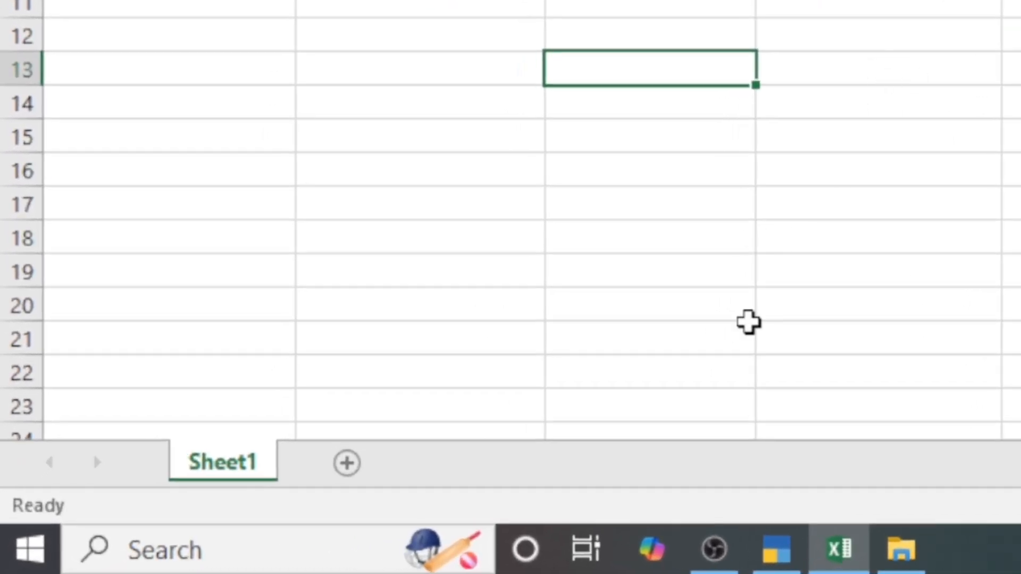
left_click(783, 549)
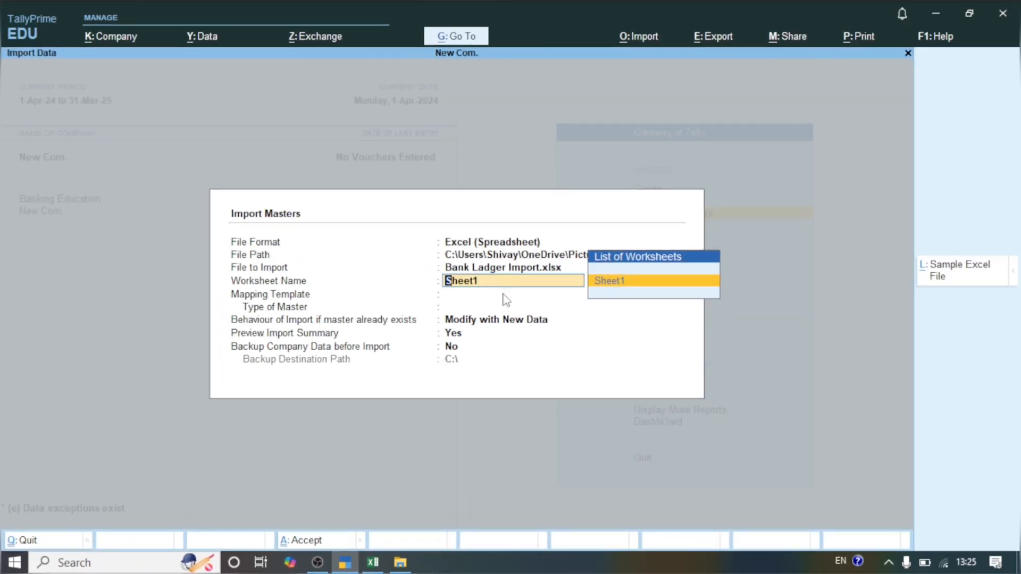
key("Return")
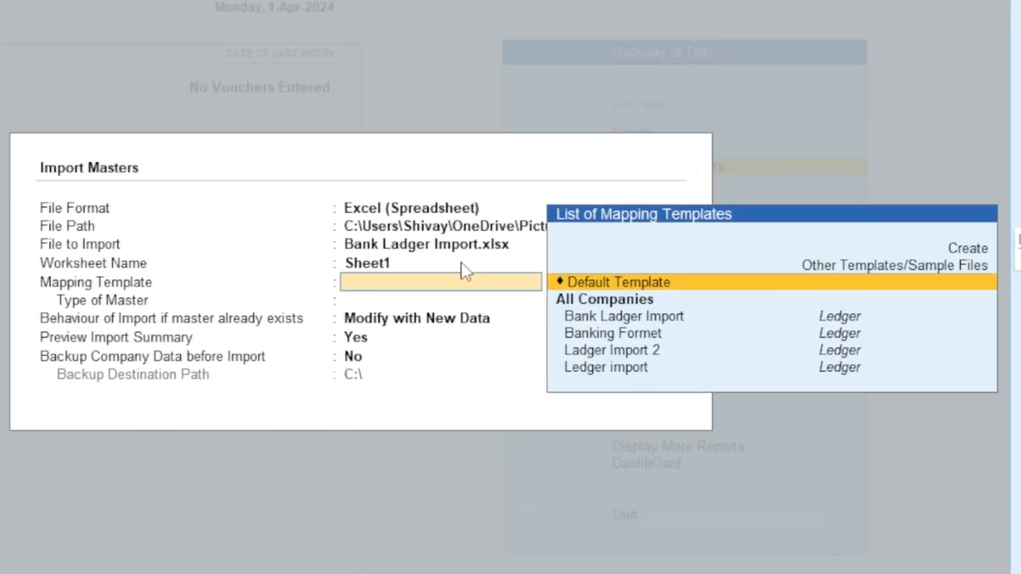
left_click(583, 337)
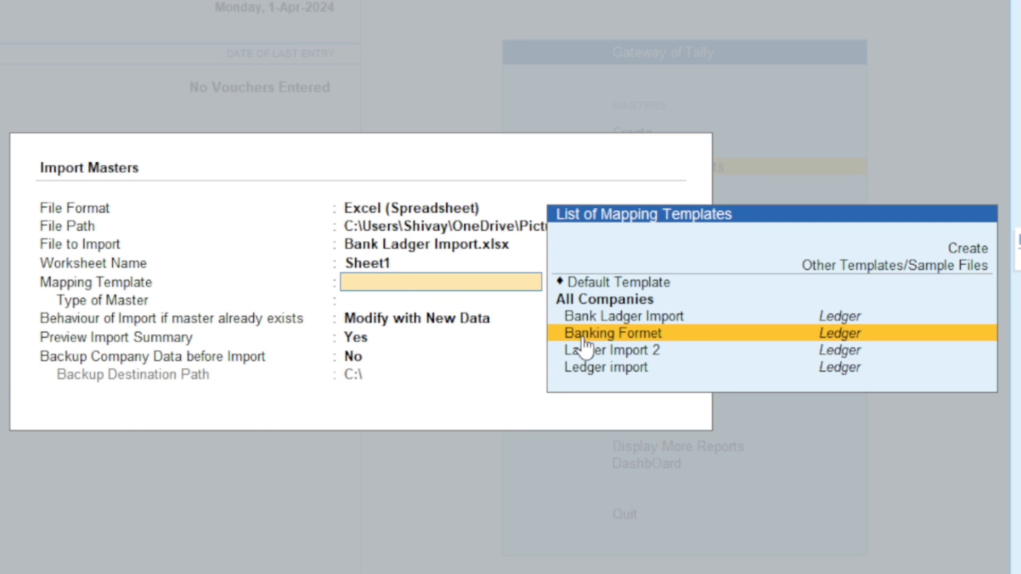
left_click(582, 337)
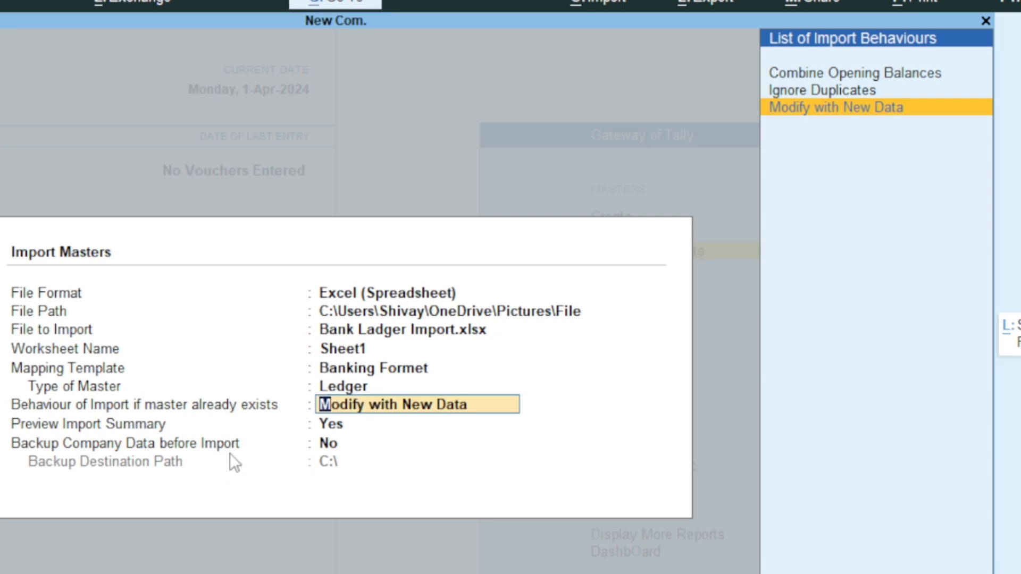
Step: Keep Modify with New Data and the import preview enabled without a backup, then import the ledgers
left_click(368, 427)
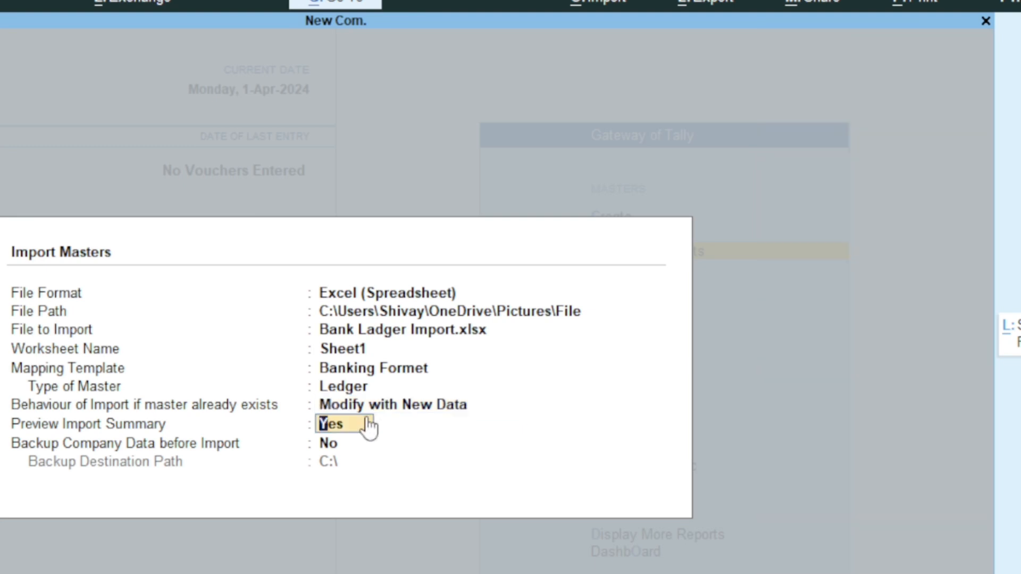
key("Return")
key("Return")
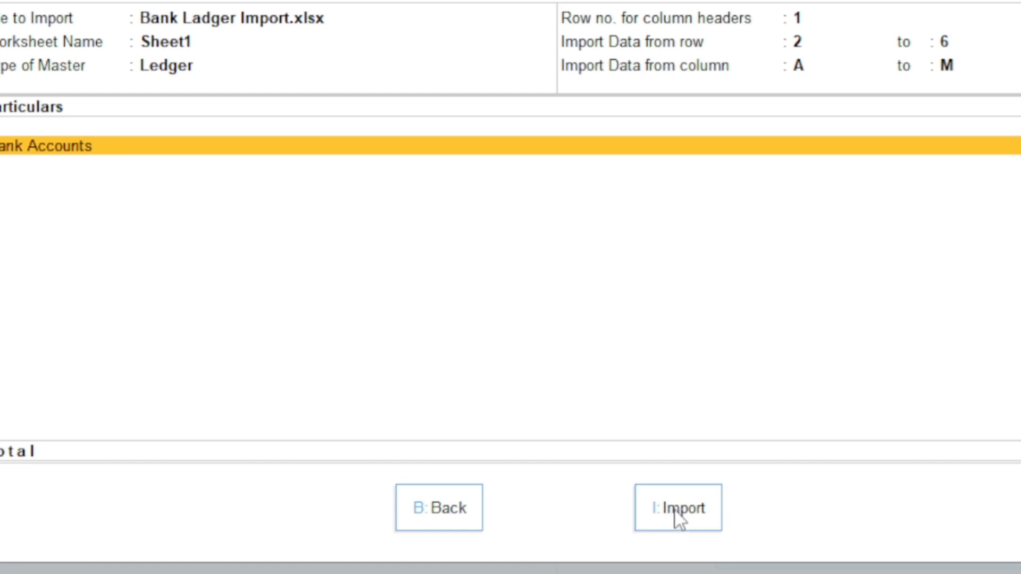
left_click(675, 510)
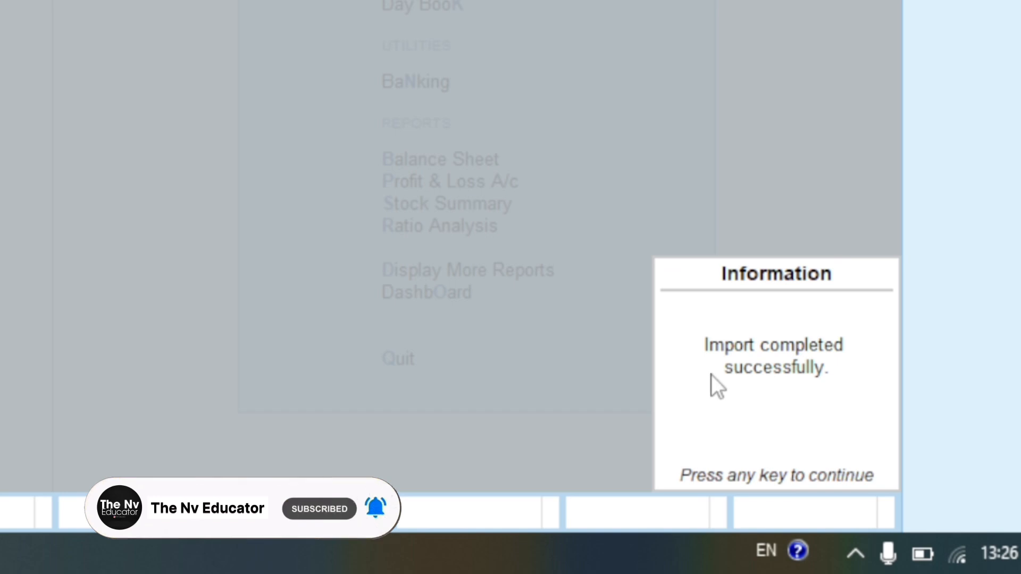
key("Return")
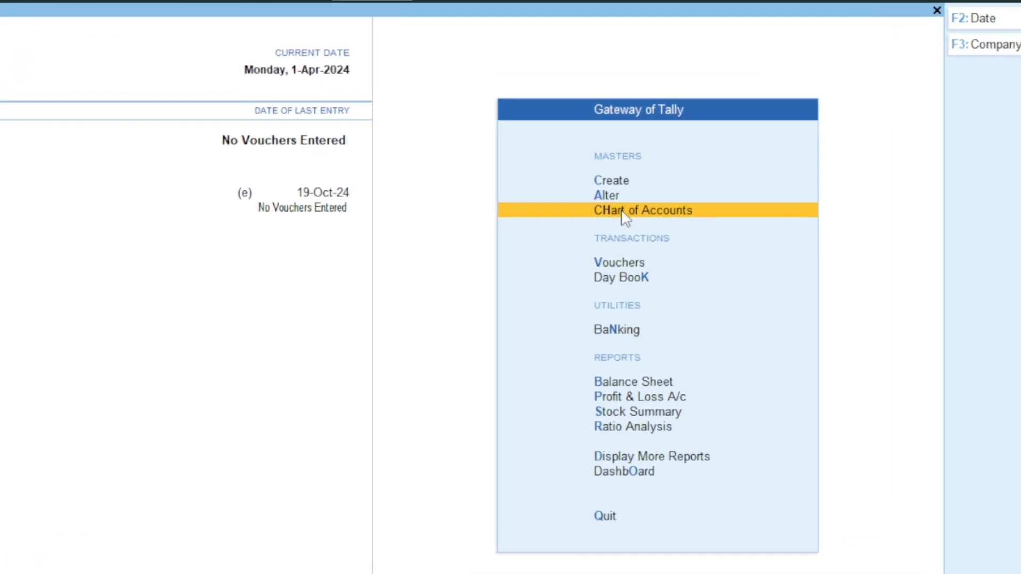
Step: Display the ledgers in the Chart of Accounts and open the HDFC Bank ledger under Bank Accounts
left_click(655, 213)
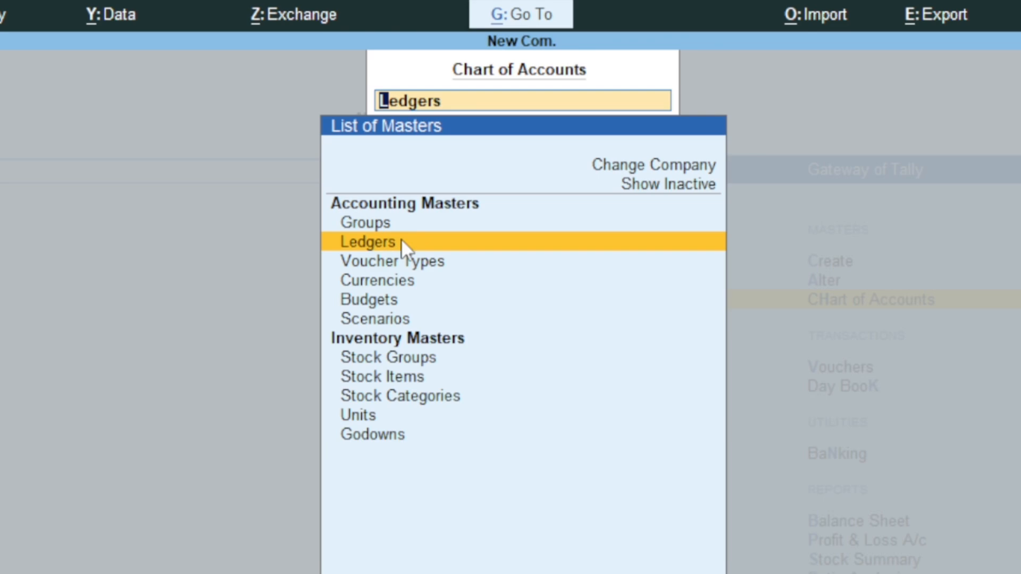
left_click(400, 240)
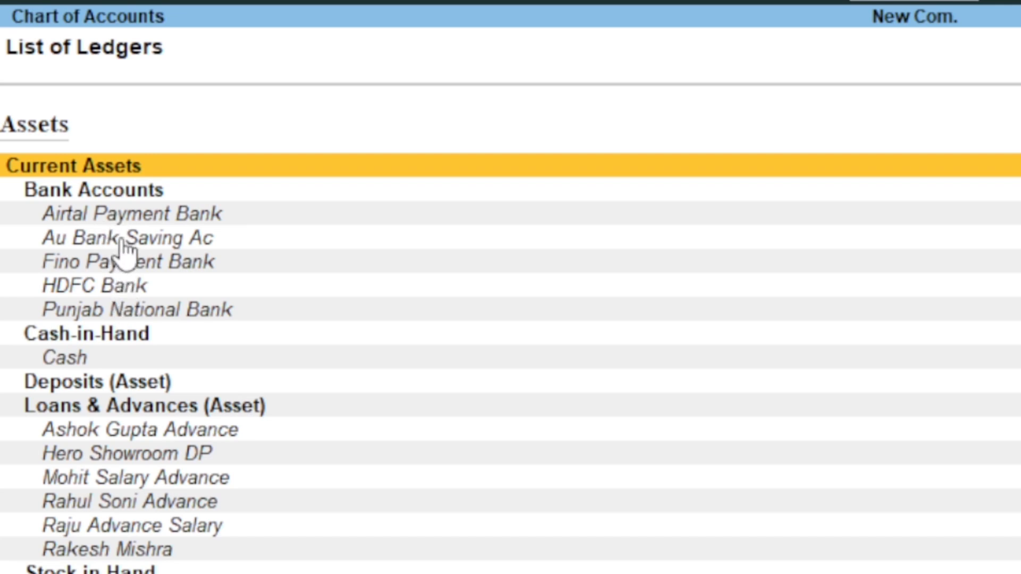
left_click(123, 290)
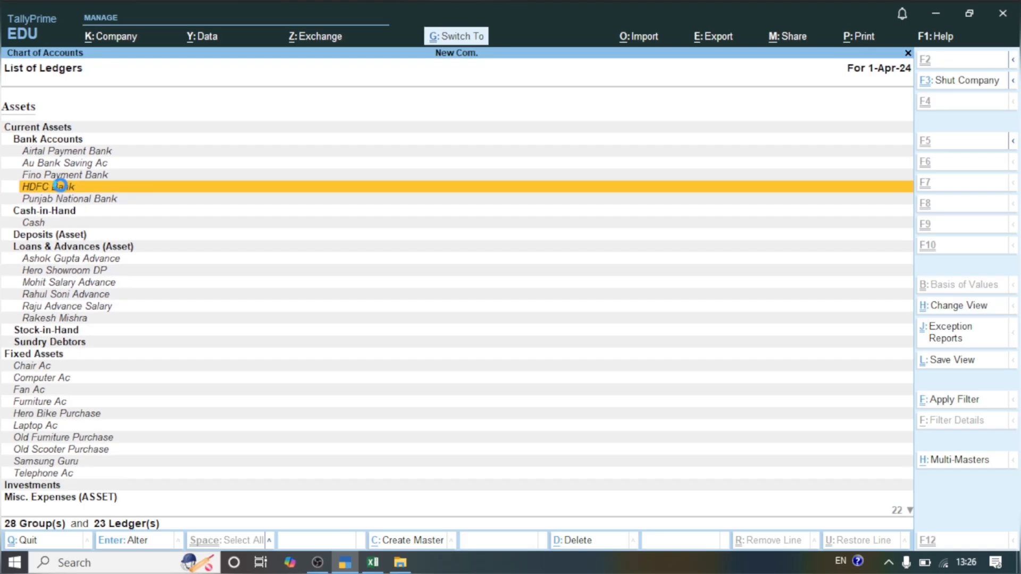
left_click(124, 287)
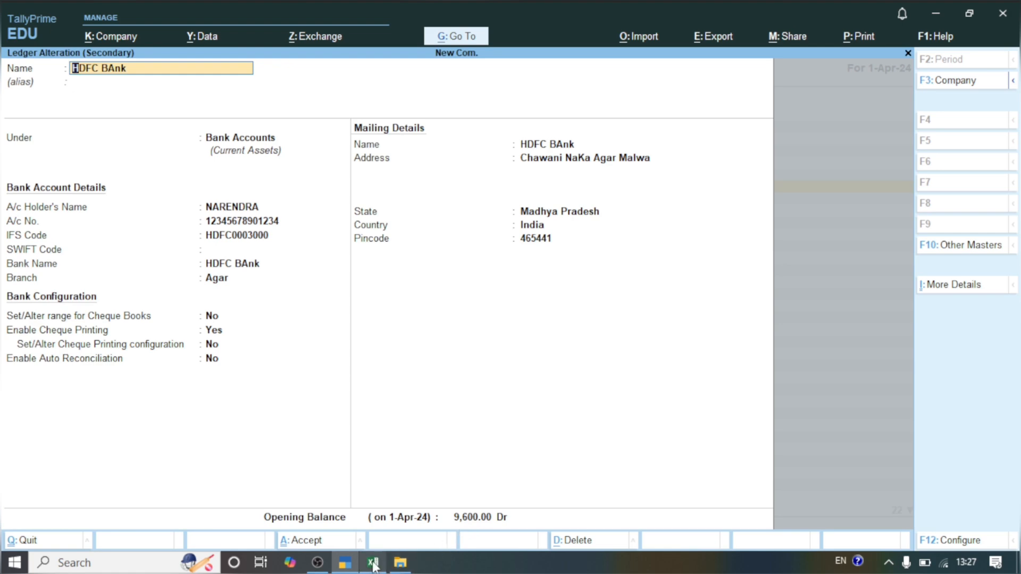
Step: Switch to the Bank Ladger Import workbook in Excel and arrange its window at reduced size over the open HDFC Bank ledger
left_click(374, 564)
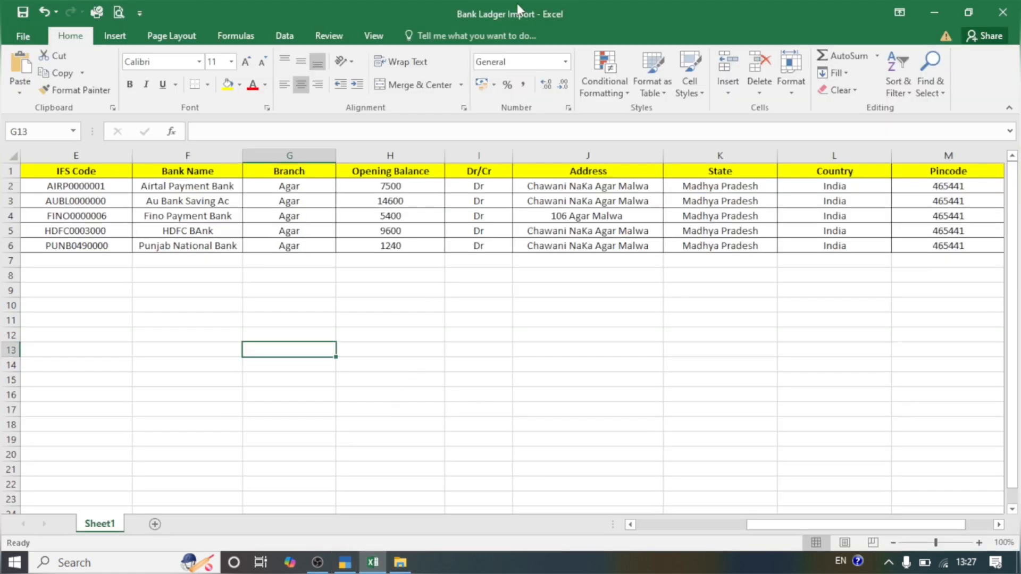
double_click(517, 3)
left_click(517, 4)
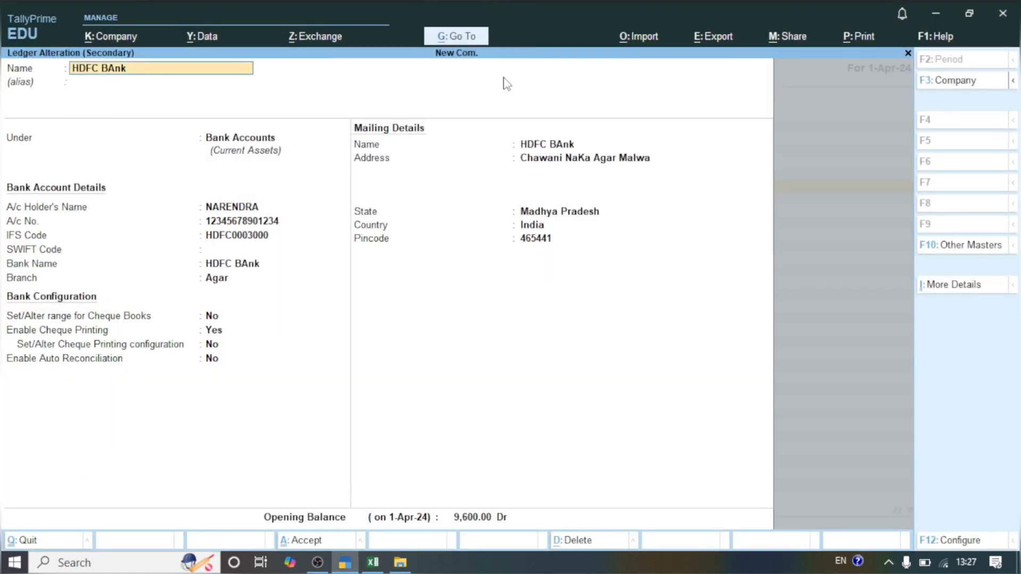
left_click(375, 559)
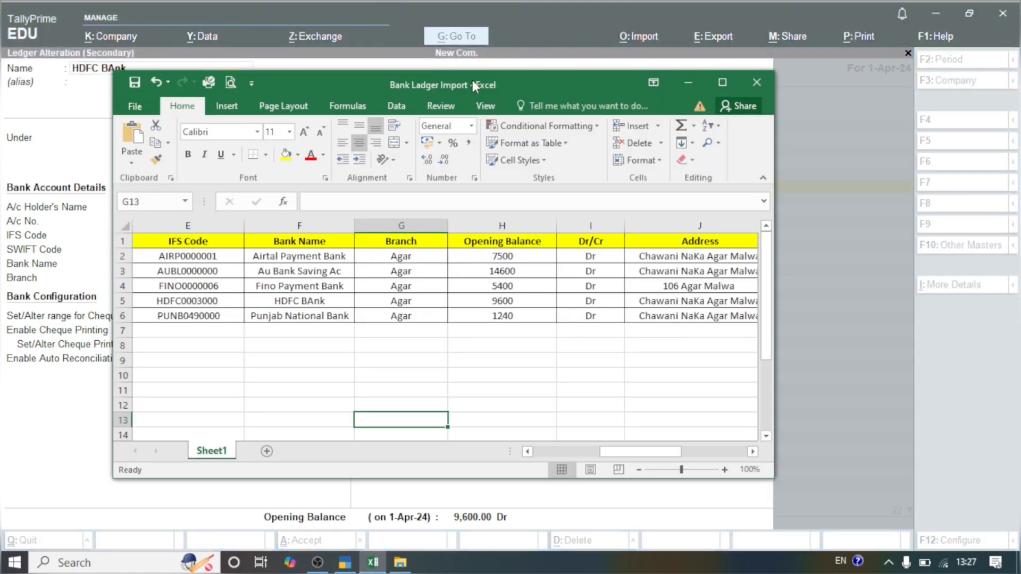
mouse_move(468, 74)
left_mouse_down()
mouse_move(558, 159)
mouse_move(622, 168)
mouse_move(463, 222)
mouse_move(461, 60)
left_mouse_up()
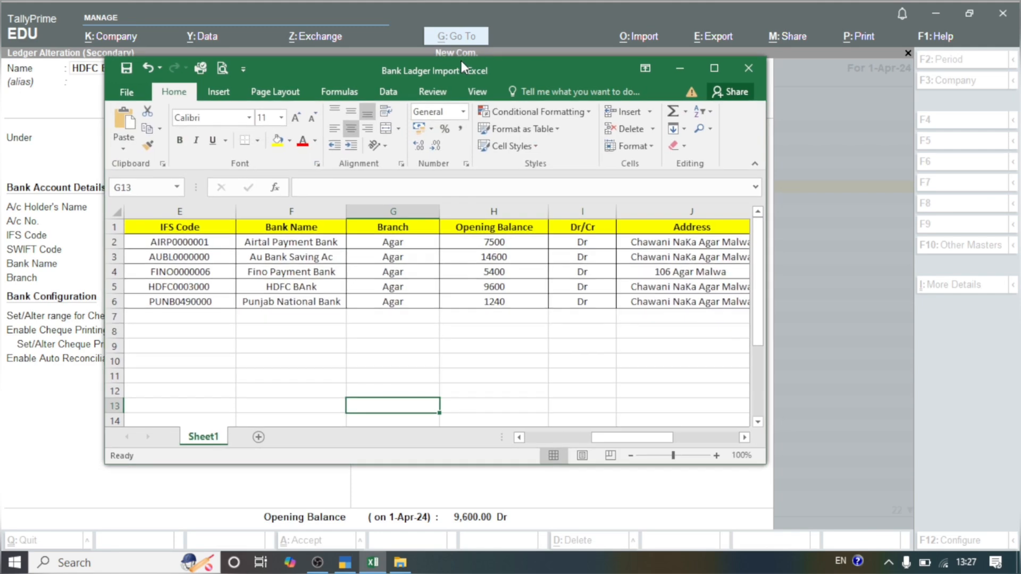
Step: Examine the HDFC Bank row's branch, opening balance, Dr/Cr and address in Excel to compare them with the imported ledger
left_click(394, 287)
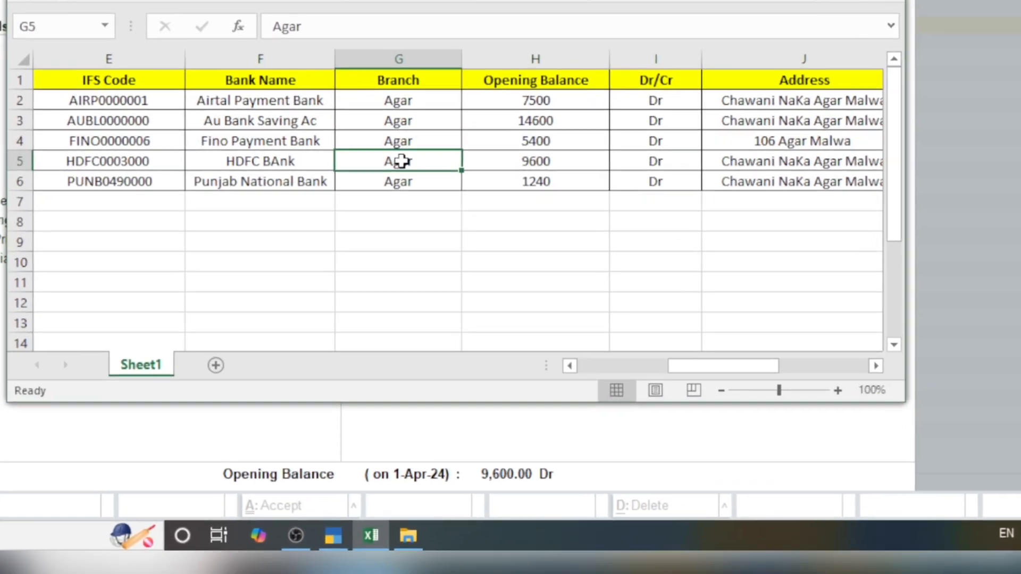
key("Right")
key("Right")
key("Right")
key("Left")
key("Left")
key("Left")
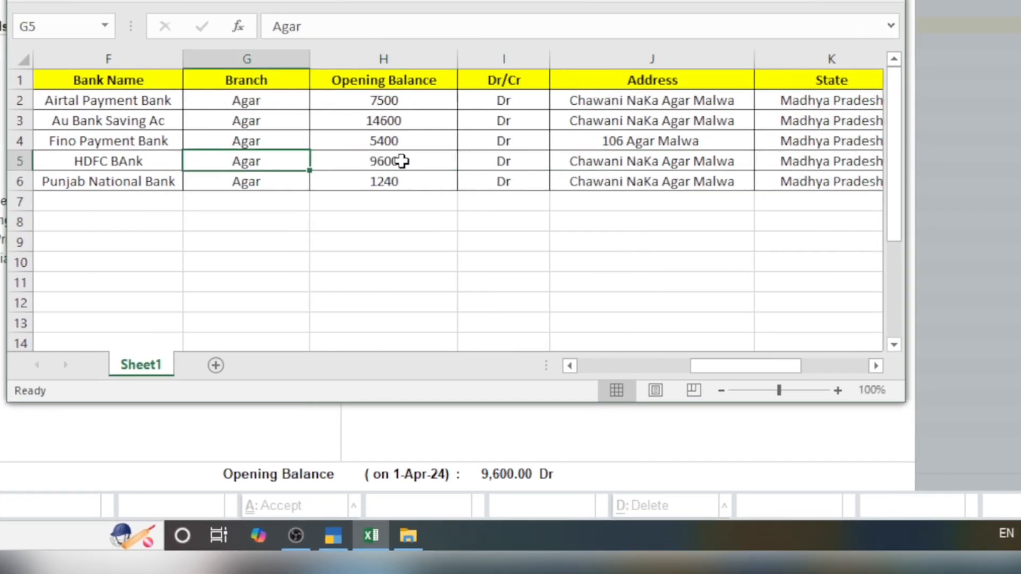
key("Right")
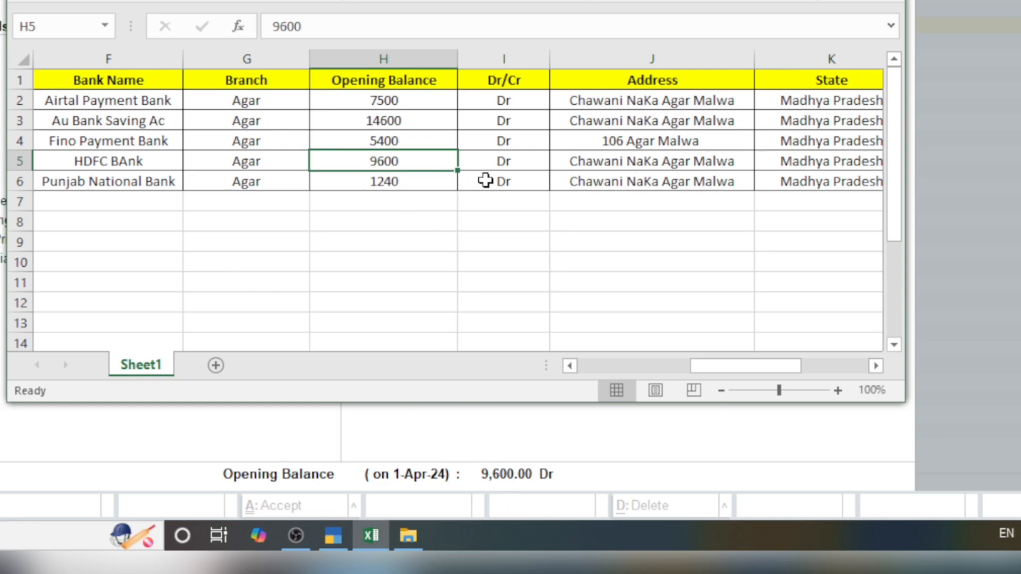
left_click(498, 168)
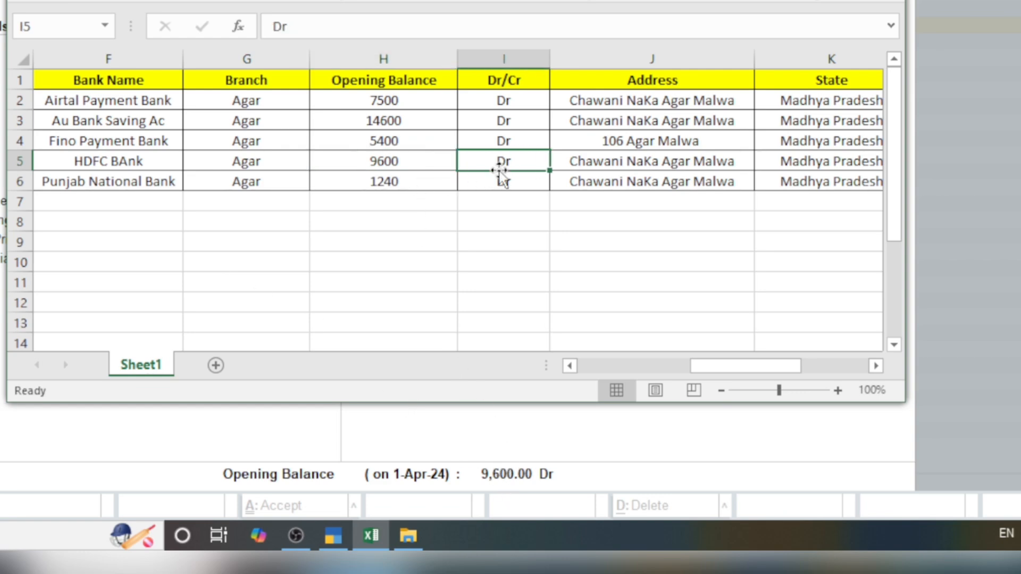
key("Right")
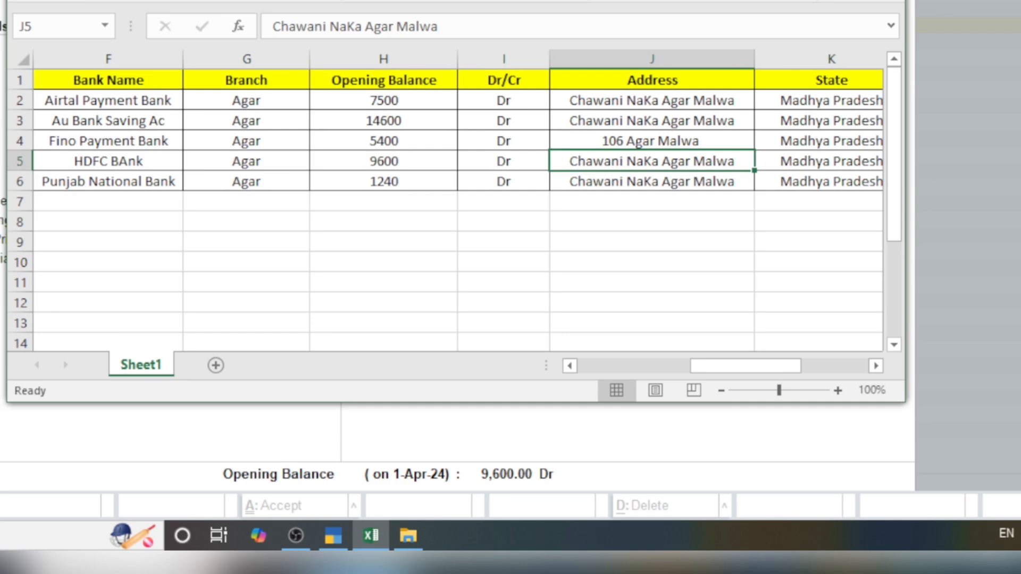